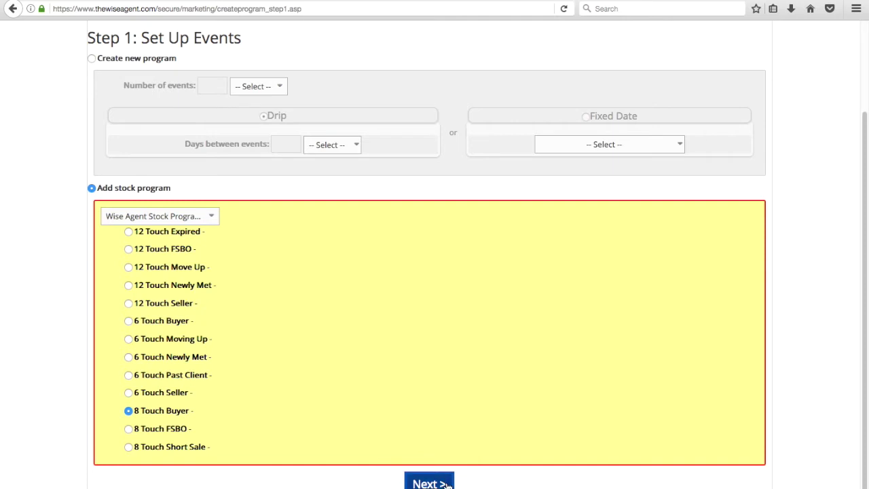
Continue with the 8 Touch Buyer stock program and set the program color to Purple.
left_click(447, 484)
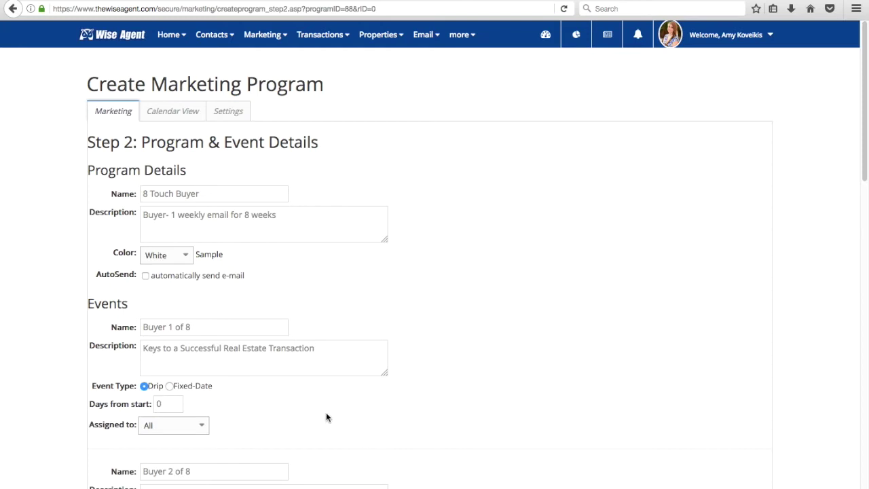
left_click(156, 262)
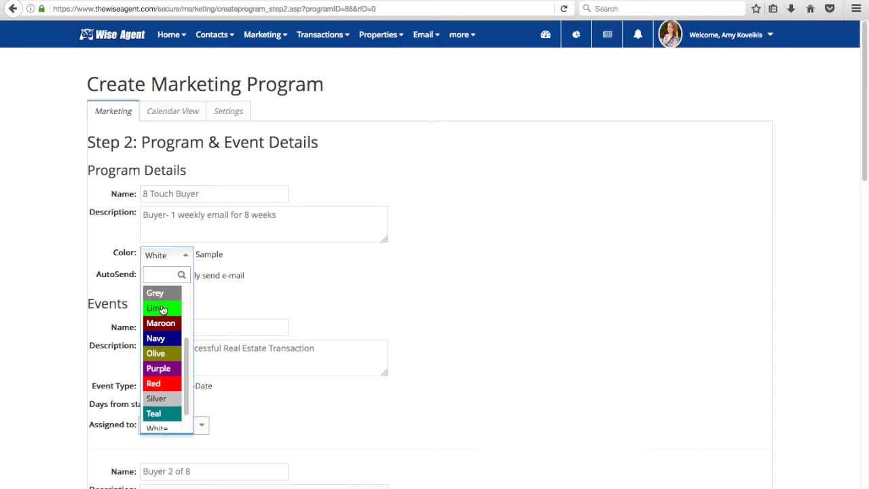
left_click(160, 368)
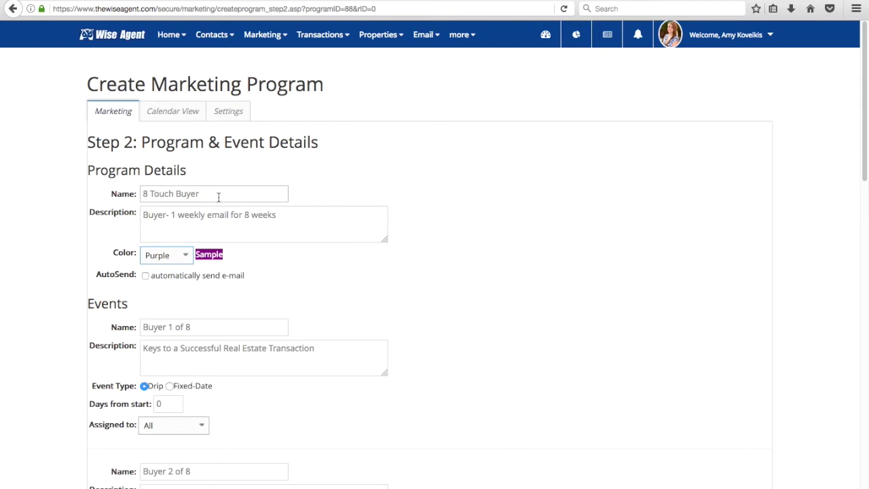
Turn on AutoSend so the program's e-mails are sent automatically, and continue to the action setup.
left_click_drag(96, 282, 140, 279)
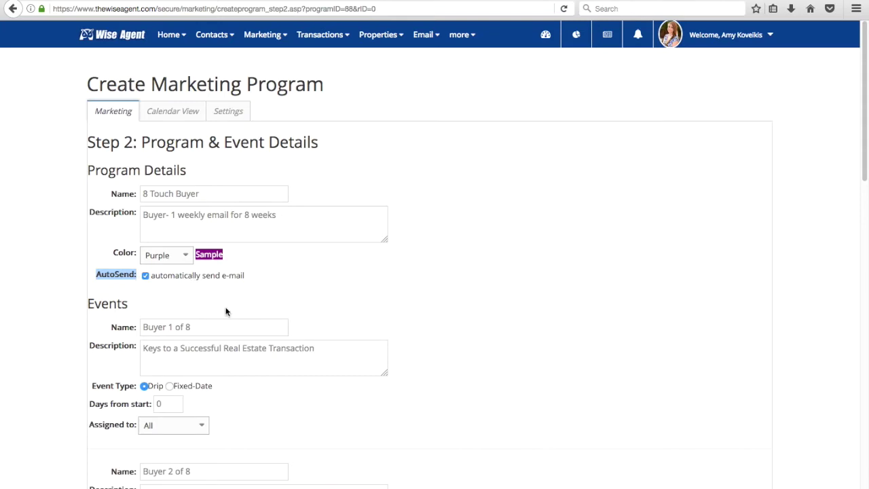
scroll(225, 309, "down", 15)
scroll(226, 309, "down", 3)
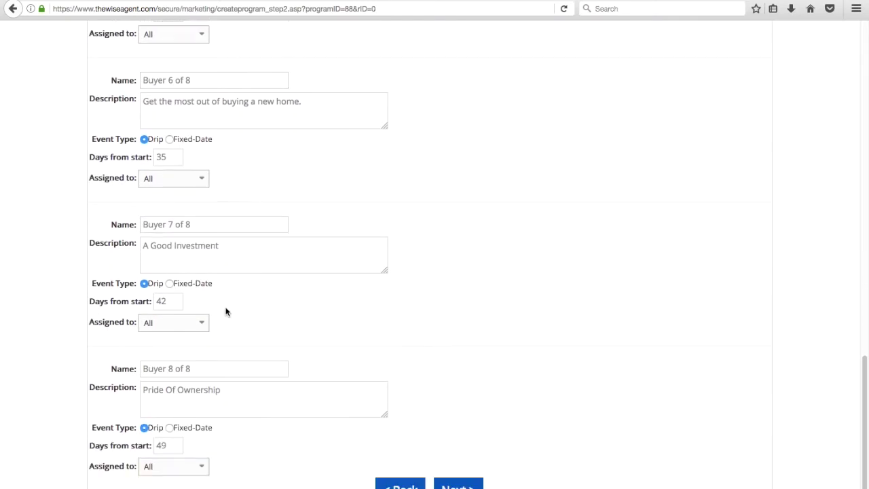
left_click(458, 484)
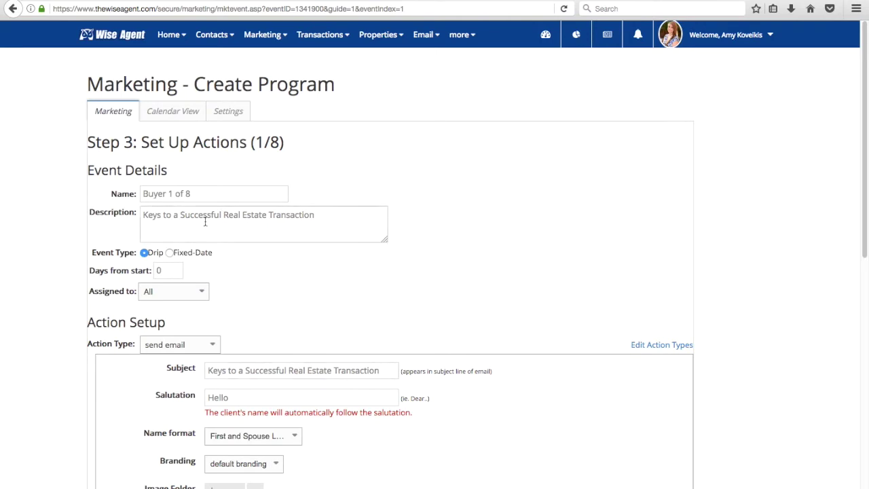
Append "Make any changes" to the paragraph beside the photo in the Buyer 1 of 8 email, and continue to the second event.
left_click_drag(195, 193, 140, 194)
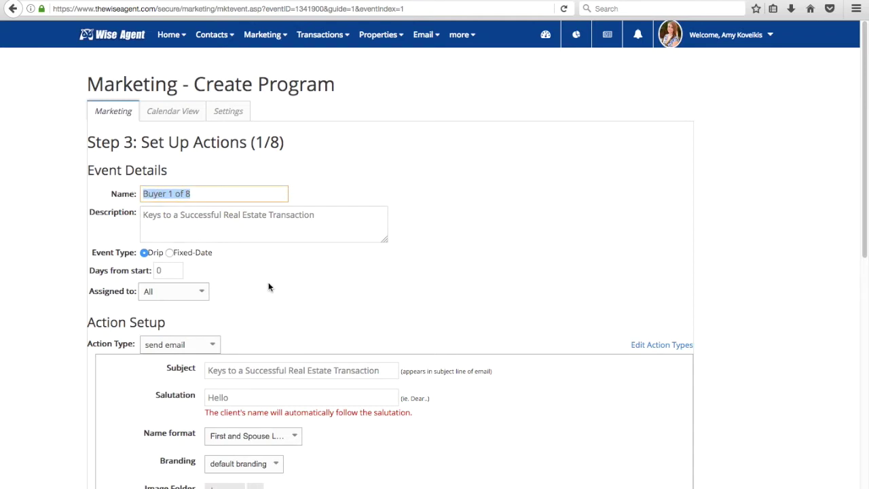
scroll(268, 286, "down", 8)
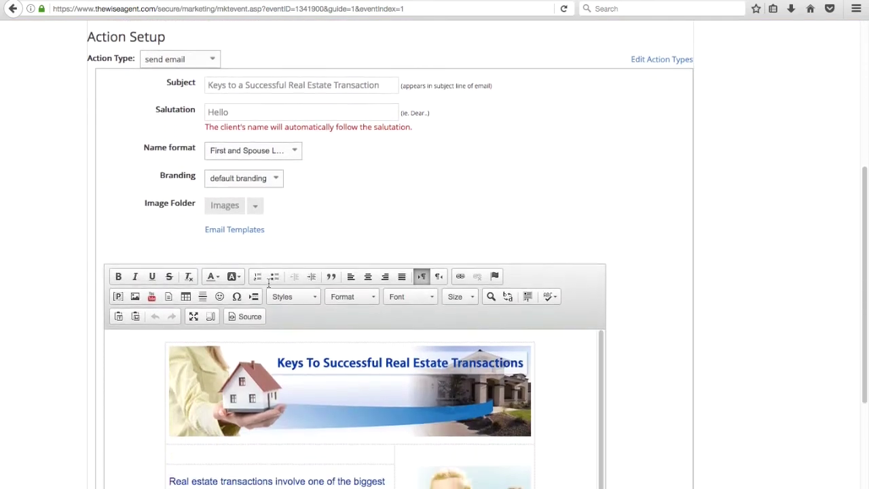
double_click(220, 78)
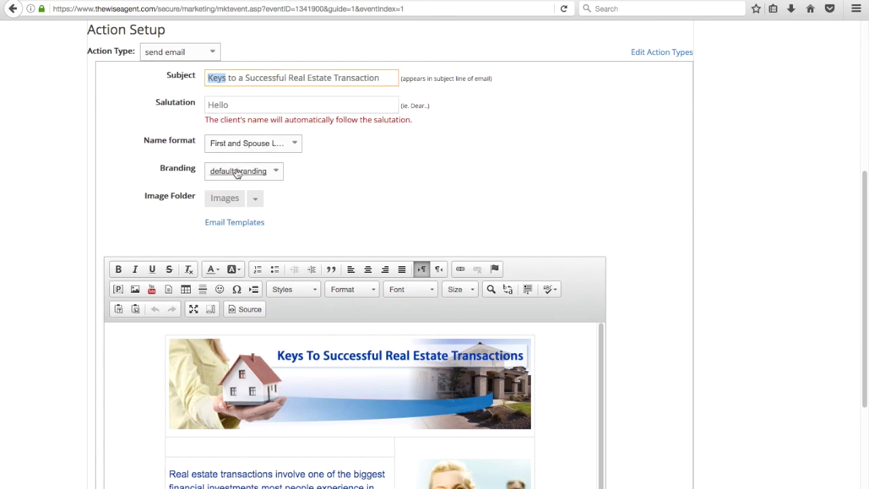
scroll(303, 336, "down", 2)
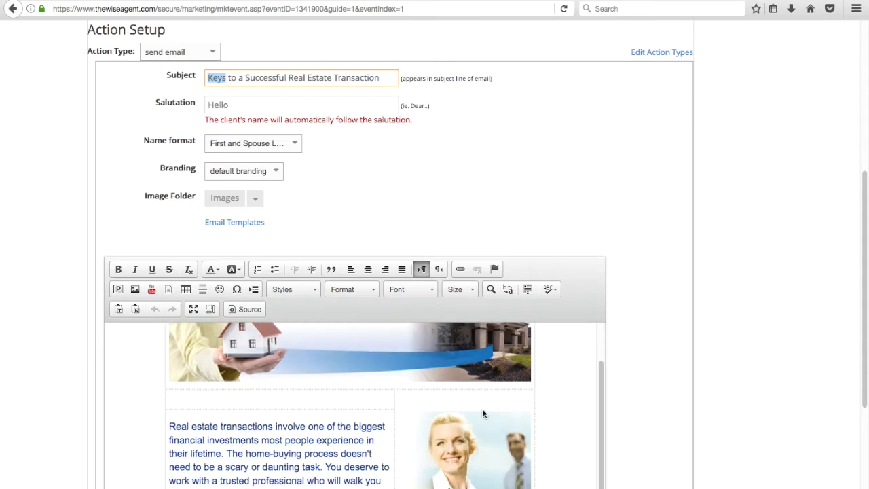
scroll(669, 409, "down", 3)
scroll(669, 409, "down", 3)
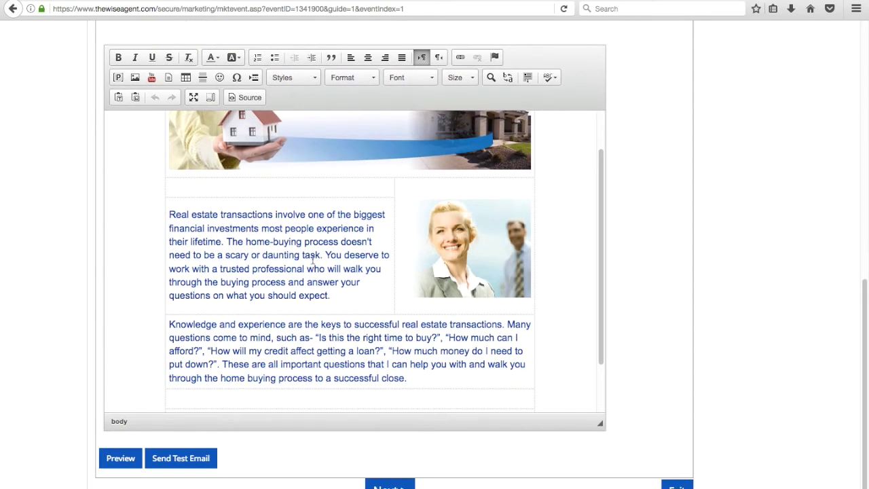
left_click(340, 294)
type("Make ")
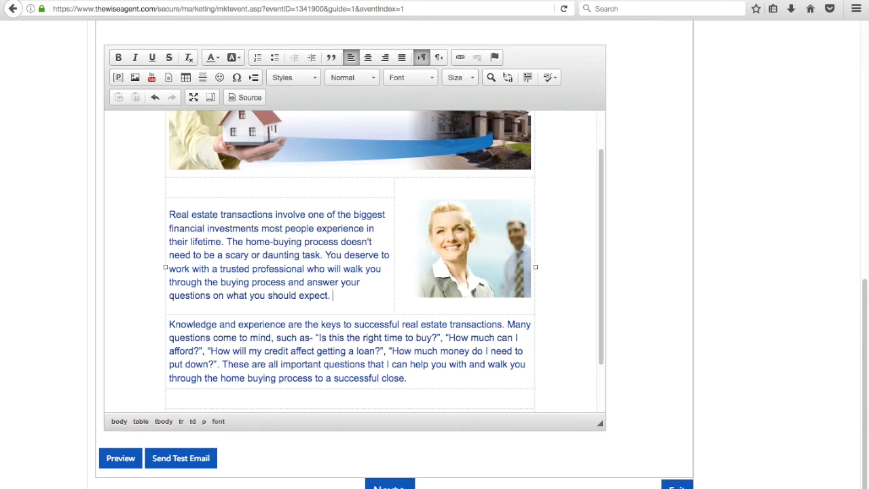
type("any changes")
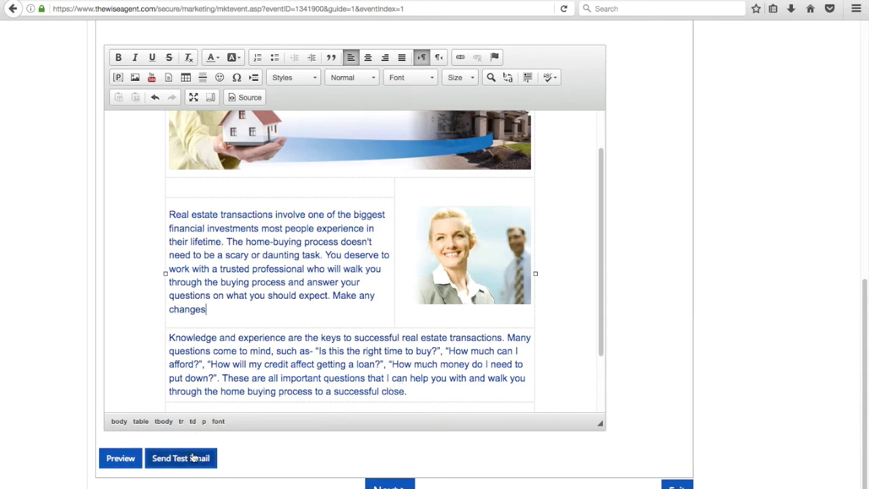
left_click(378, 485)
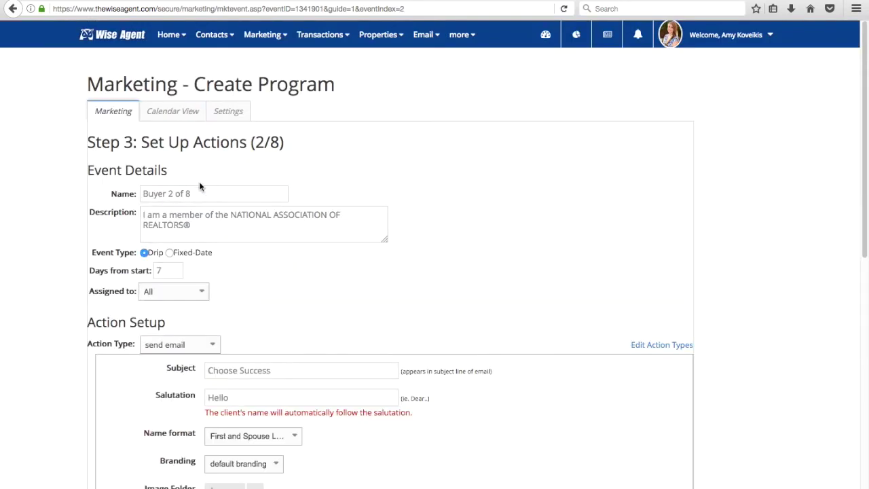
Append "maksl;dkfj;" to the "As a Realtor" paragraph in the Buyer 2 of 8 email, and continue to the third event.
left_click_drag(192, 194, 142, 193)
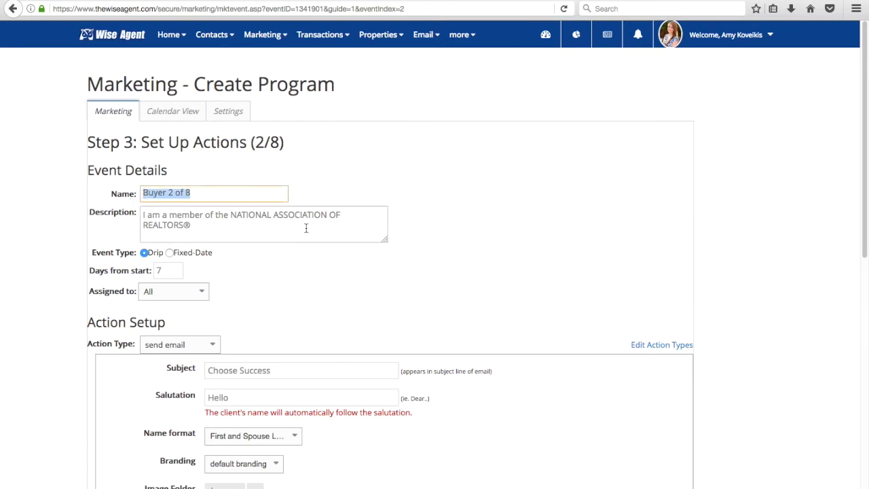
scroll(319, 270, "down", 5)
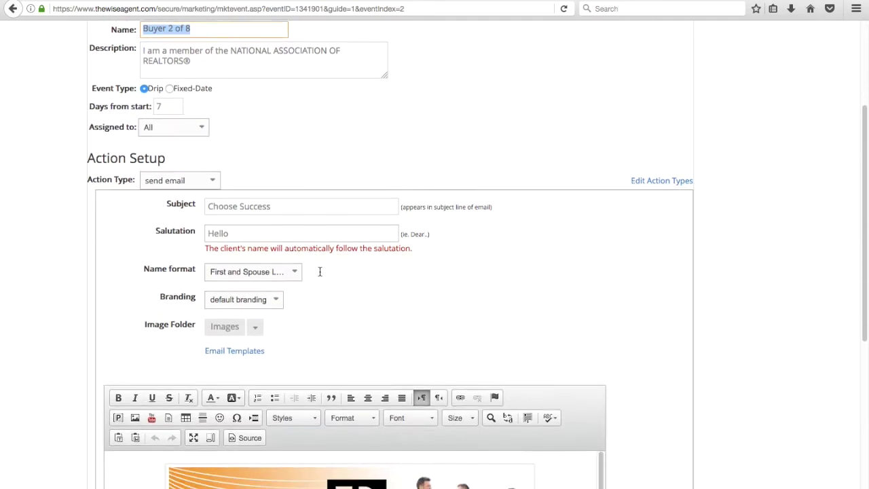
scroll(319, 270, "down", 2)
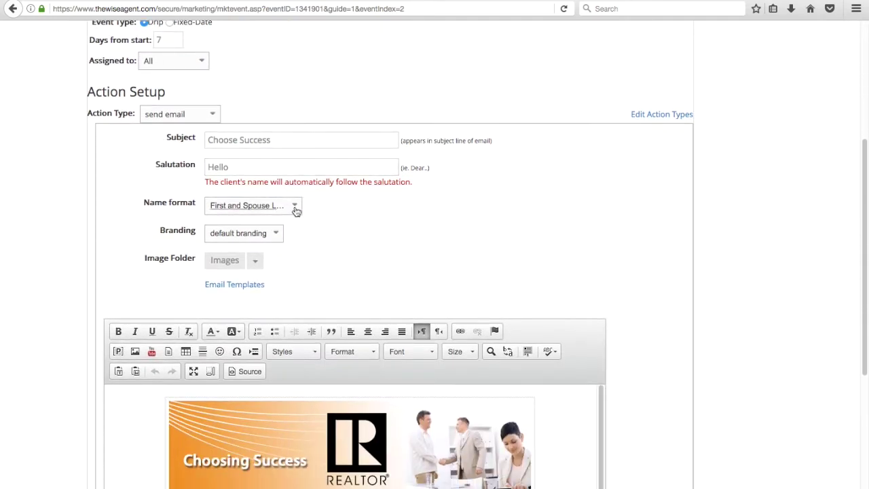
scroll(327, 291, "down", 6)
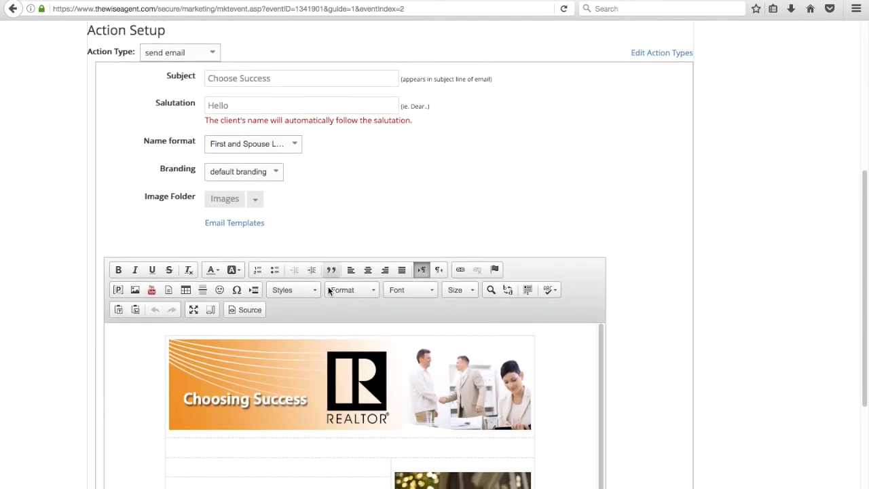
scroll(328, 291, "down", 4)
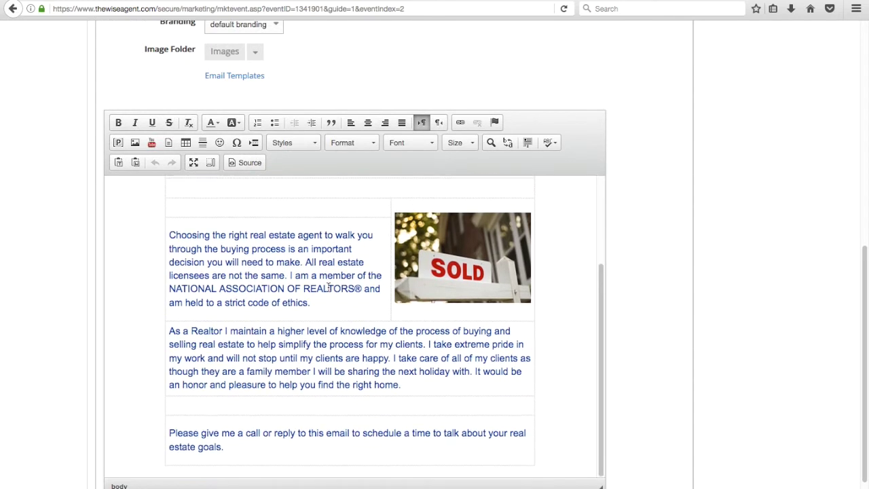
left_click(435, 387)
type("maksl;dkfj;")
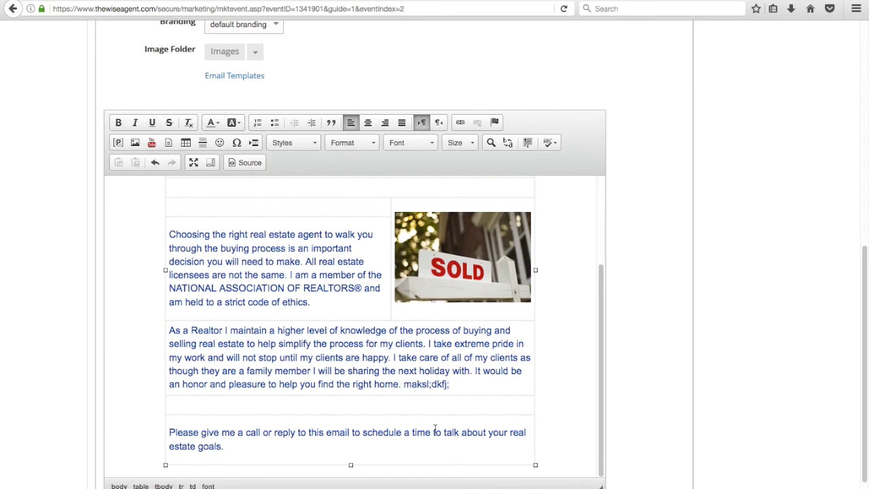
scroll(434, 429, "down", 2)
left_click(400, 485)
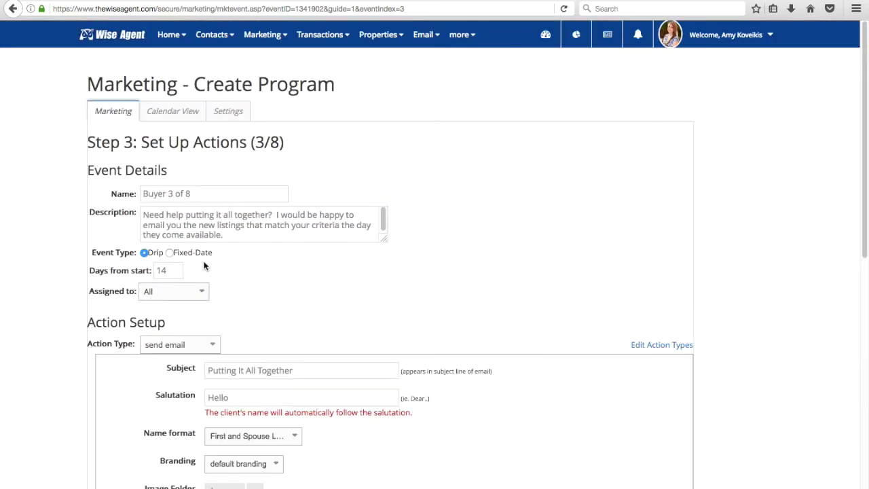
Accept the stock email actions for Buyer 3 of 8 and Buyer 4 of 8 without edits.
left_click(198, 193)
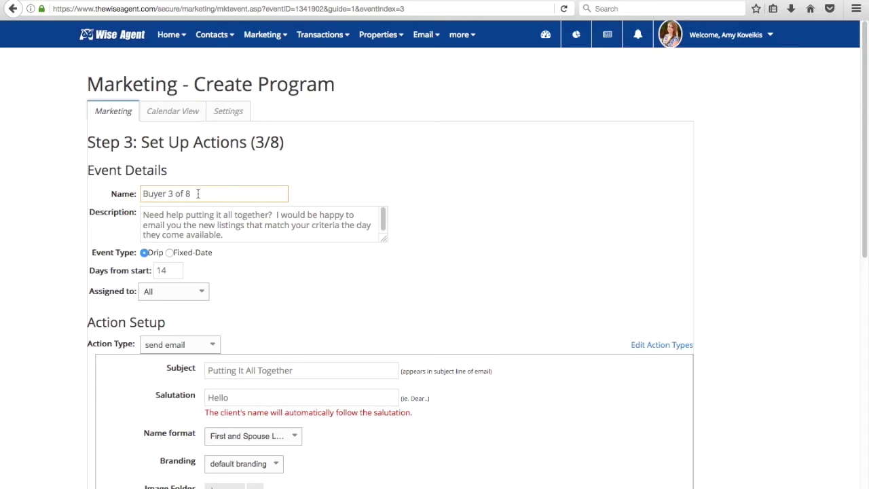
scroll(359, 337, "down", 10)
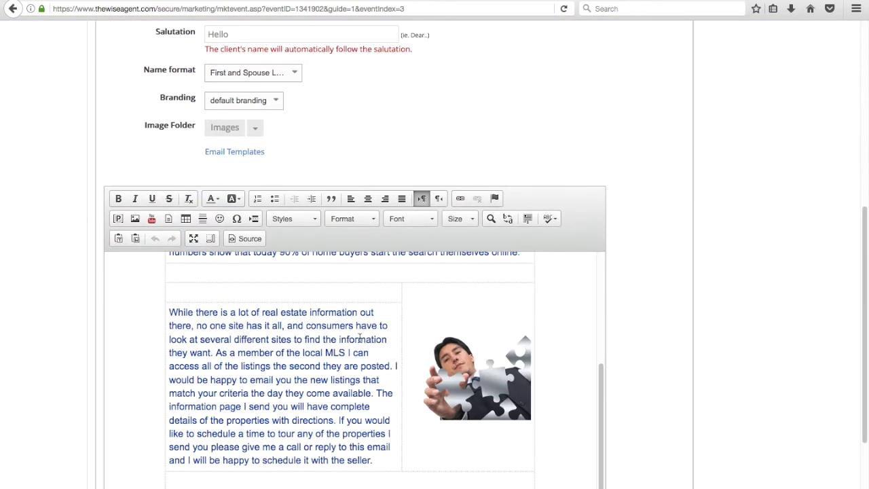
scroll(359, 336, "down", 4)
left_click(390, 486)
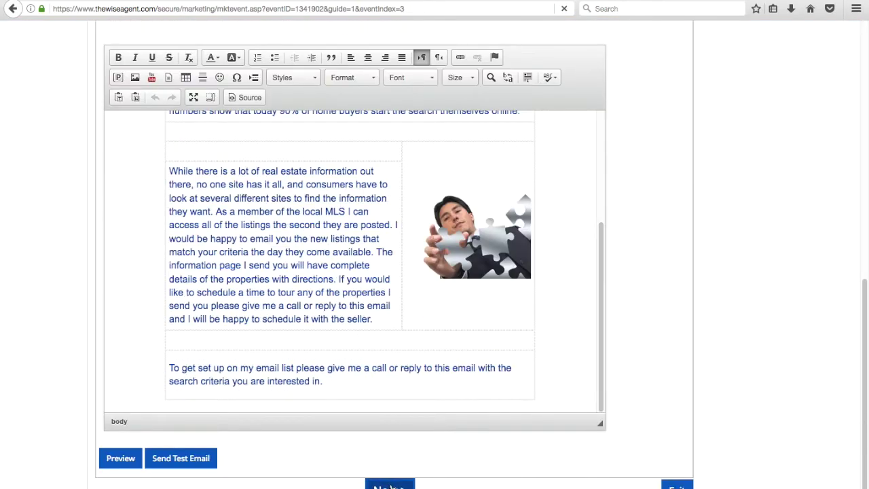
scroll(391, 485, "down", 11)
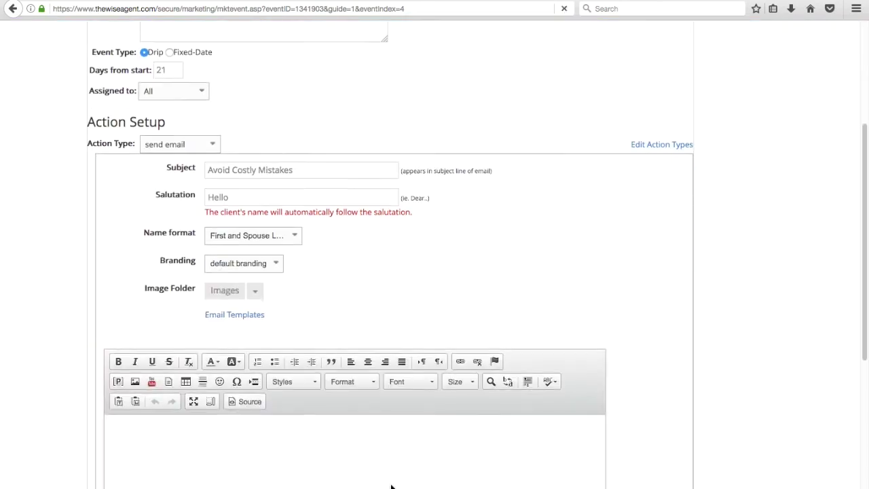
scroll(391, 484, "down", 3)
left_click(391, 484)
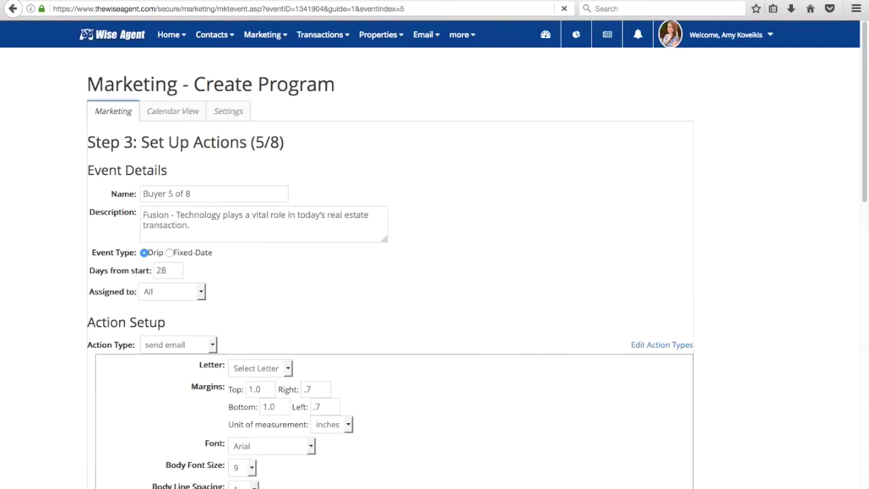
Accept the stock email actions for Buyer 5 through Buyer 8 and continue to adding contacts.
scroll(391, 475, "down", 14)
left_click(391, 484)
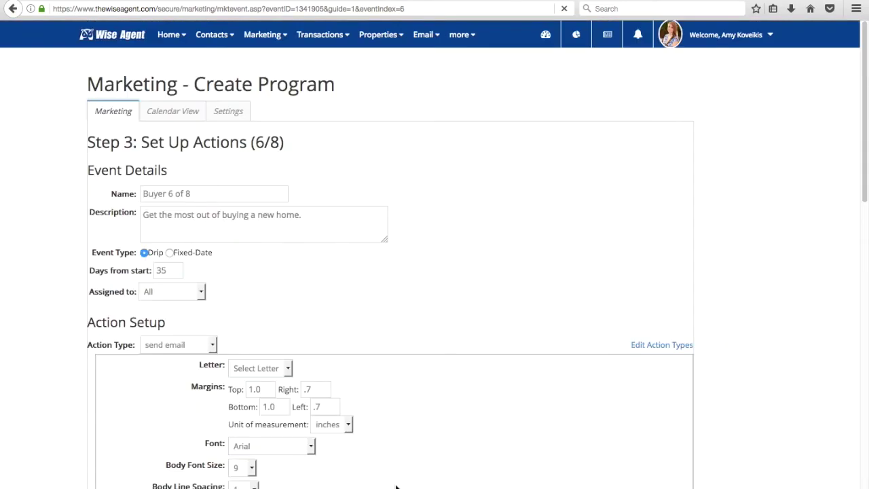
scroll(395, 475, "down", 12)
left_click(396, 484)
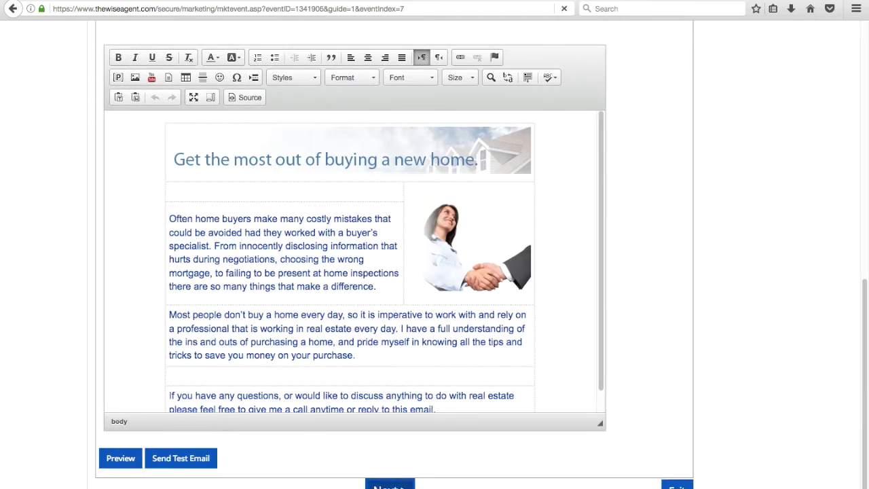
scroll(396, 475, "down", 12)
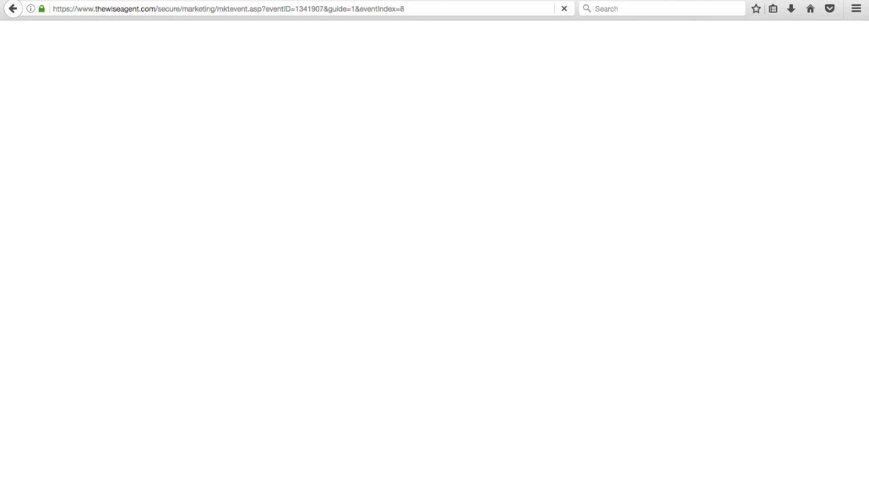
double_click(204, 194)
scroll(289, 333, "down", 9)
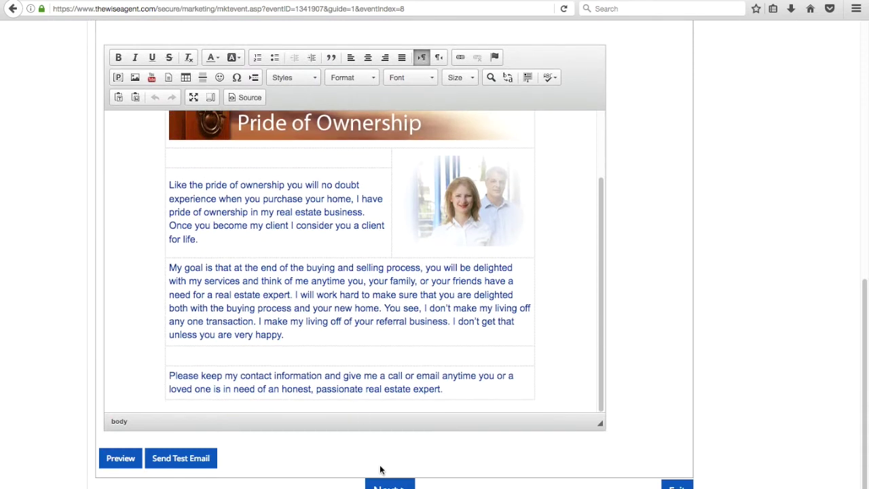
left_click(389, 484)
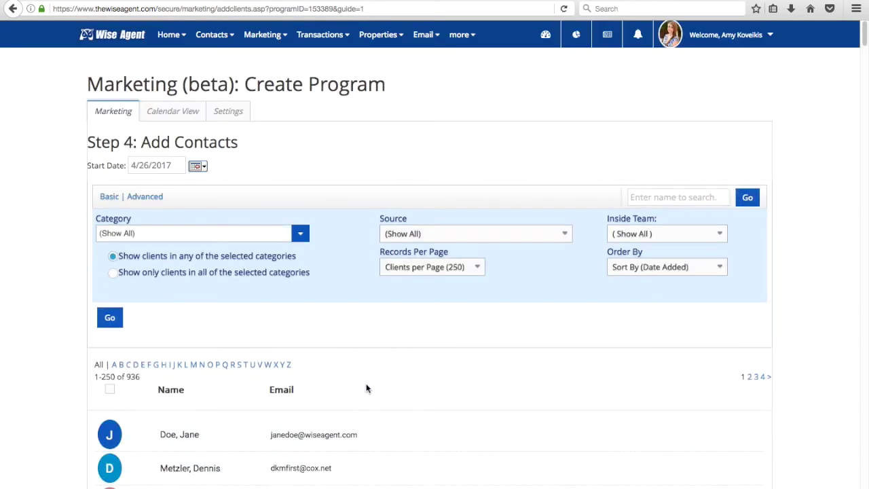
Filter the contact list to the Buyers category.
left_click(300, 235)
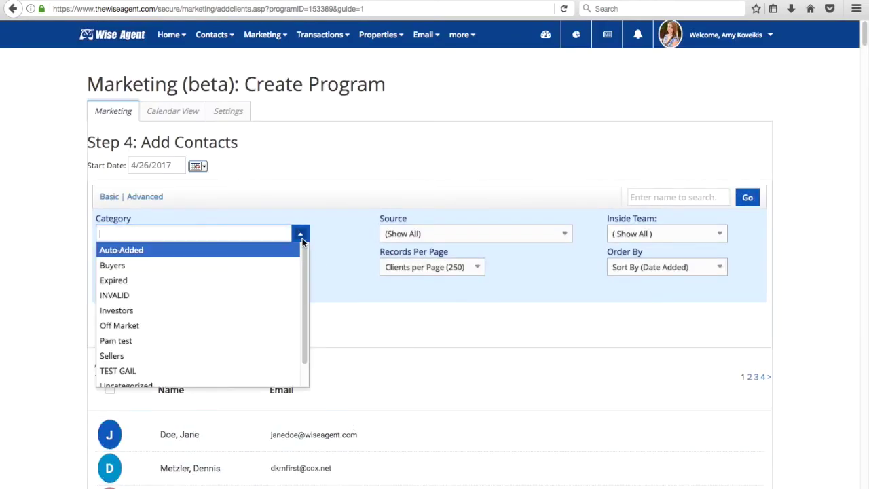
left_click(188, 265)
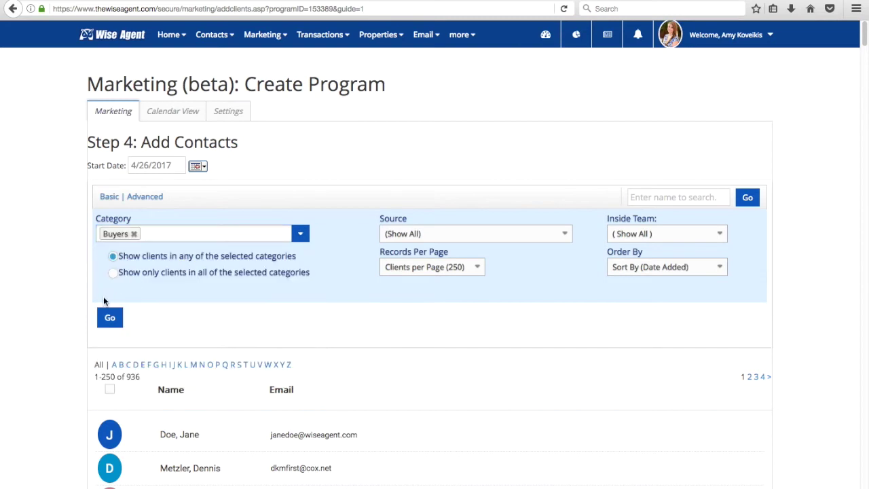
left_click(112, 319)
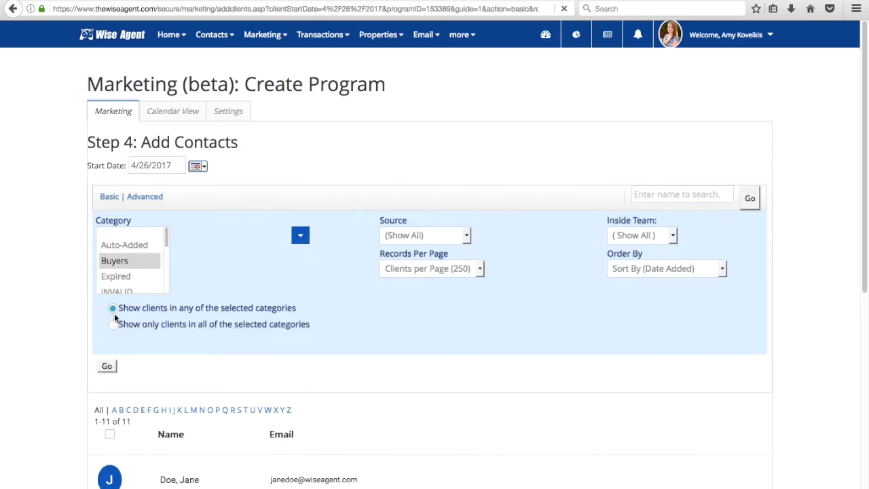
scroll(80, 388, "down", 1)
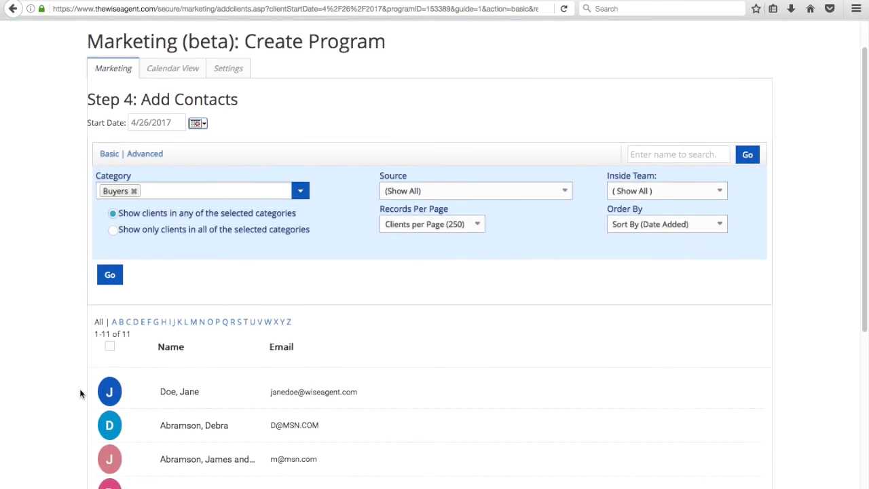
Select all eligible contacts in the Buyers list and finish the 8 Touch Buyer program setup.
scroll(93, 346, "down", 1)
left_click(109, 316)
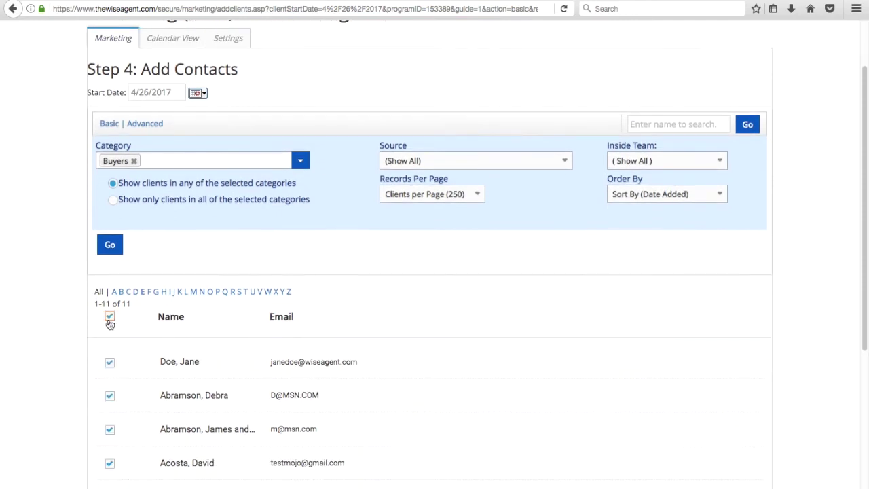
scroll(185, 374, "down", 5)
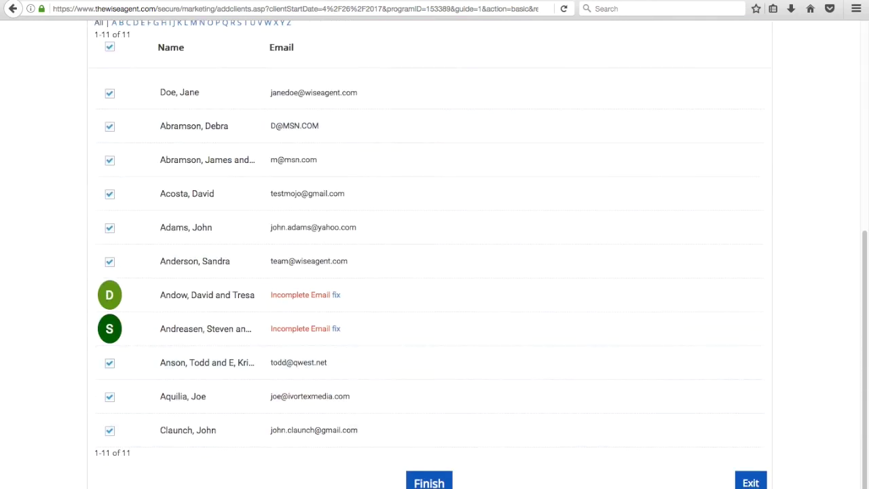
left_click(424, 485)
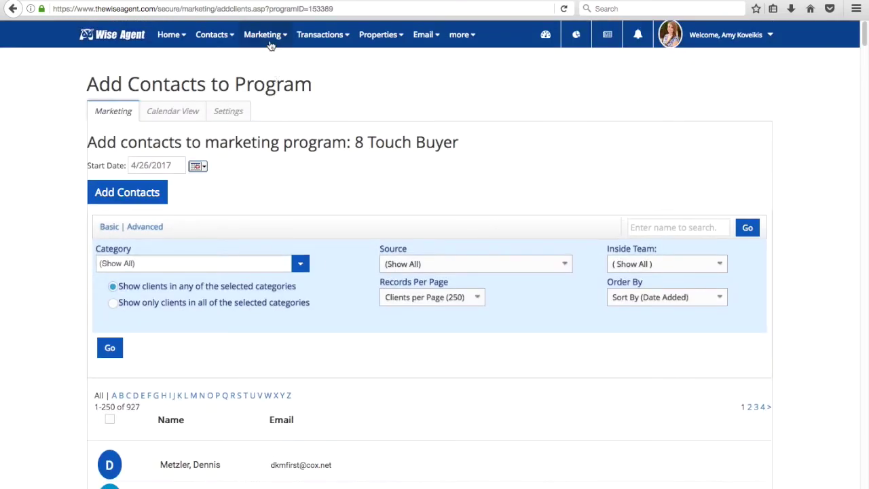
Return to the Drip Campaigns overview and start adding another marketing program.
left_click(270, 45)
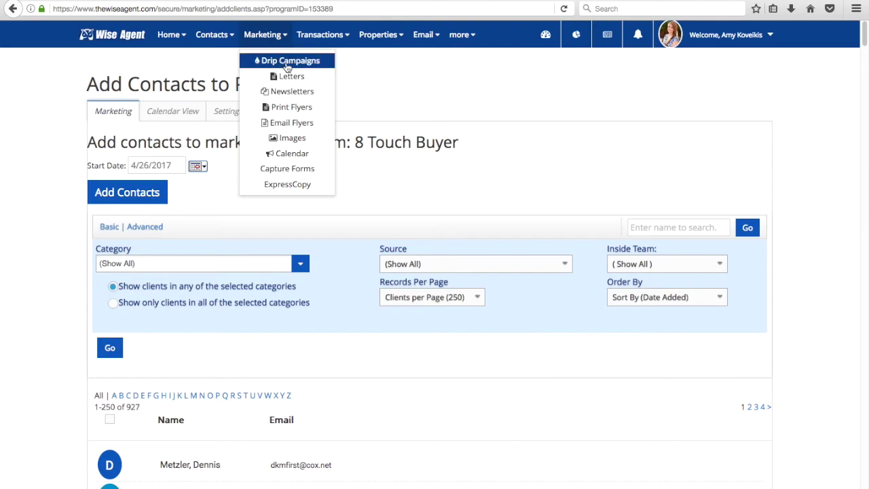
left_click(286, 63)
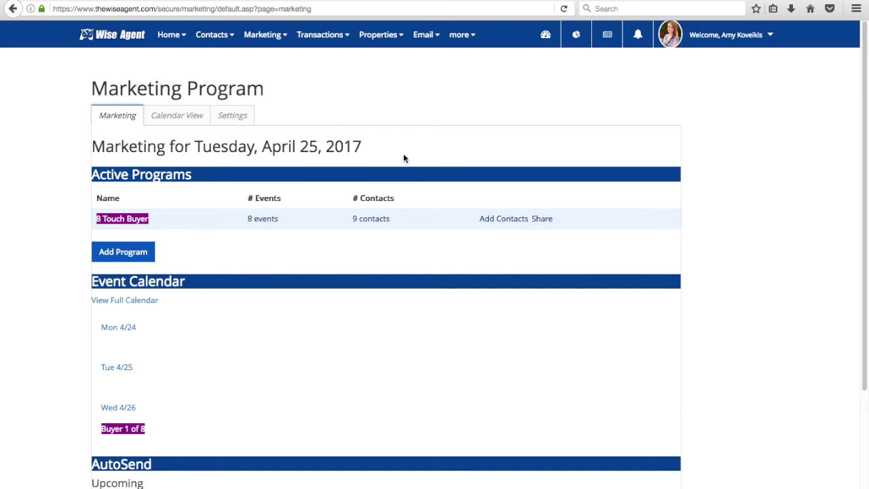
left_click(121, 254)
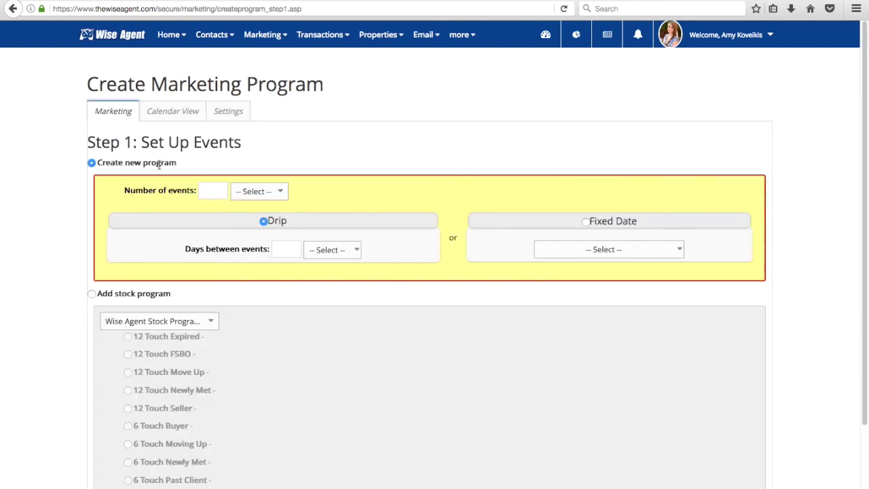
Set up a new drip program with 4 events and 7 days between events, and continue to the program details.
left_click(208, 193)
type("4")
left_click(291, 251)
type("7")
scroll(347, 314, "down", 3)
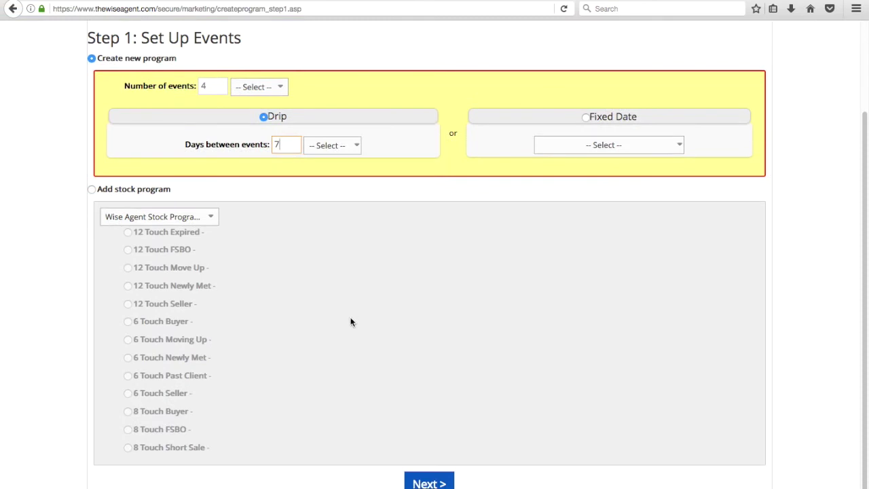
left_click(425, 483)
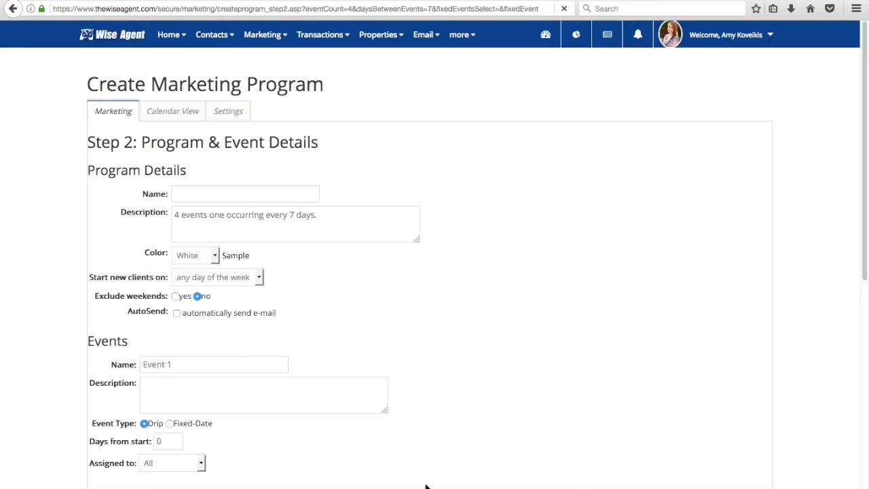
Name the program "Just Met" and set its color to Navy.
left_click(179, 197)
left_click(180, 194)
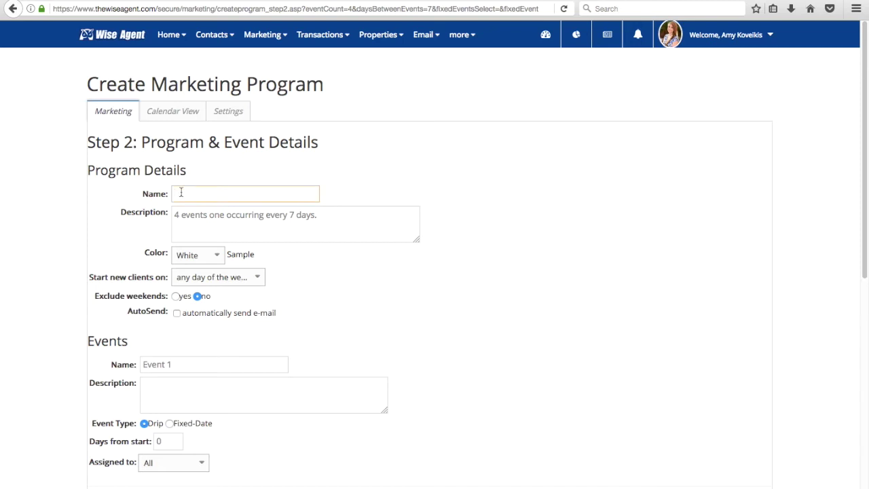
type("st Met")
left_click(190, 261)
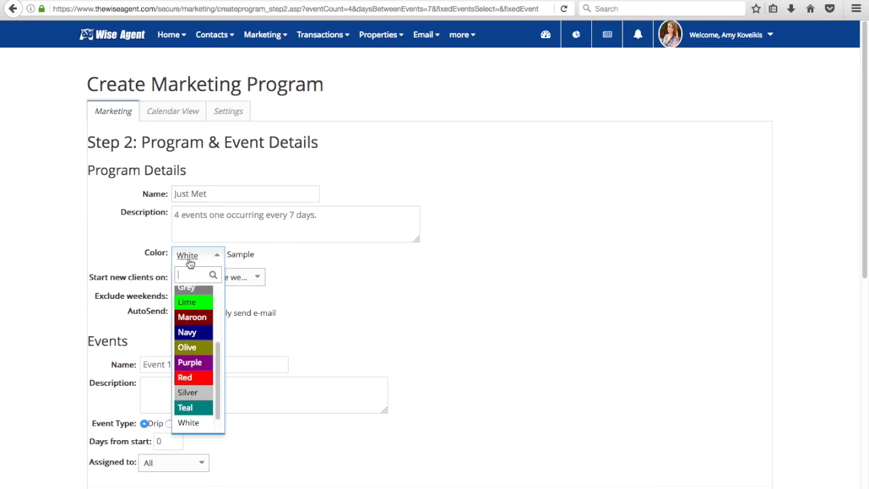
left_click(191, 337)
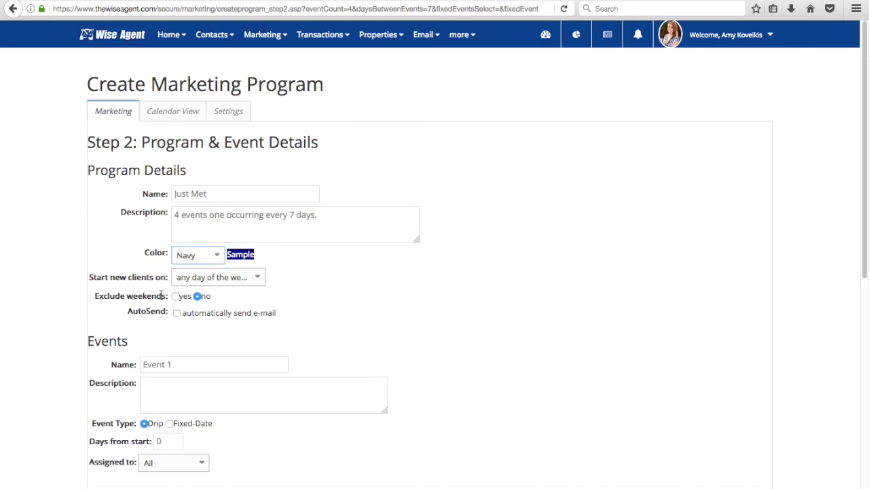
Review the start-day and weekend options, and enable AutoSend so the program's e-mails go out automatically.
double_click(143, 280)
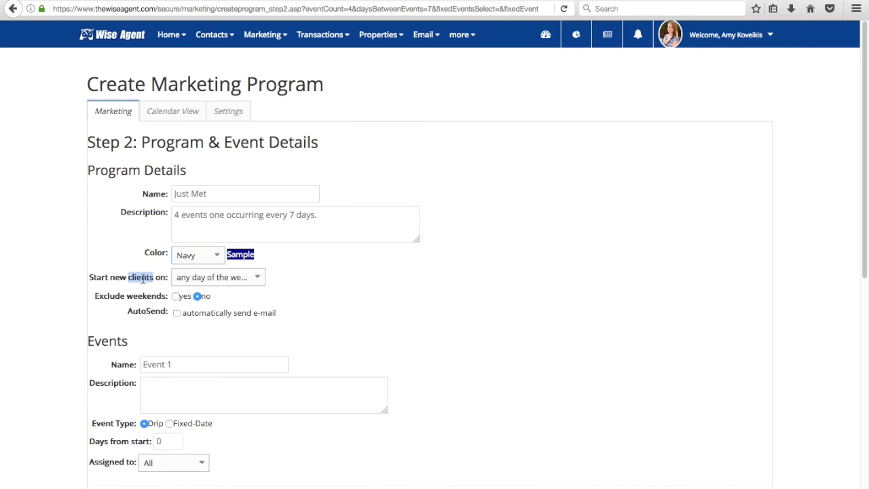
double_click(134, 296)
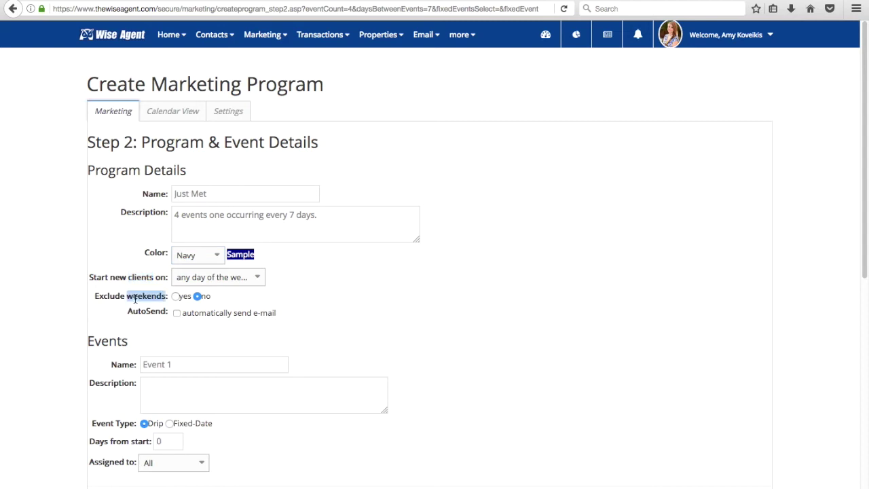
double_click(131, 314)
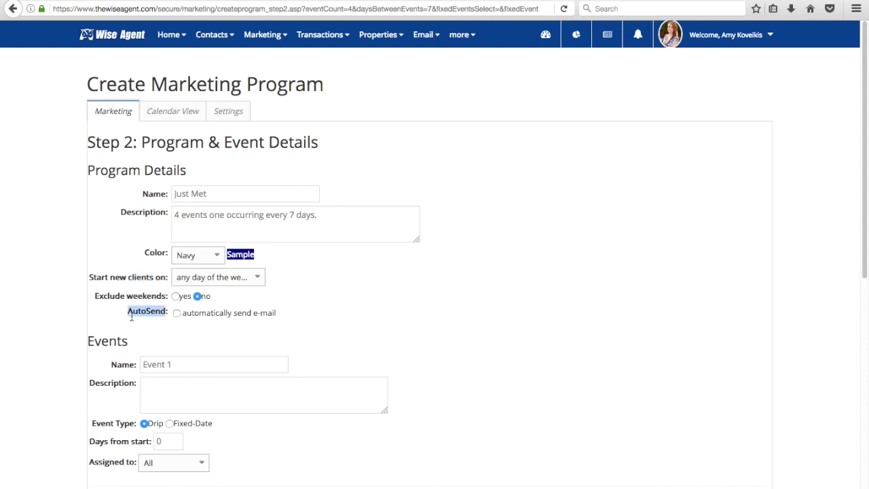
left_click(178, 320)
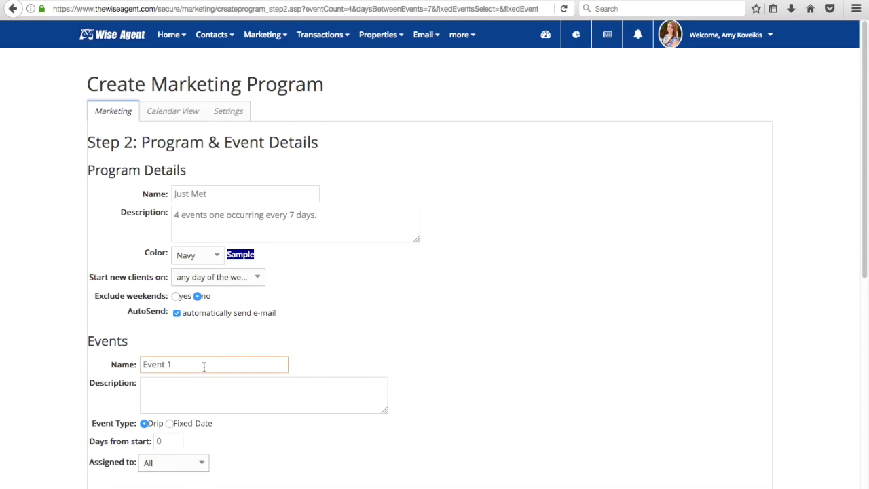
Append "phone call" to the Event 1 name and "email" to the Event 2 name.
type("phone call")
scroll(302, 422, "down", 5)
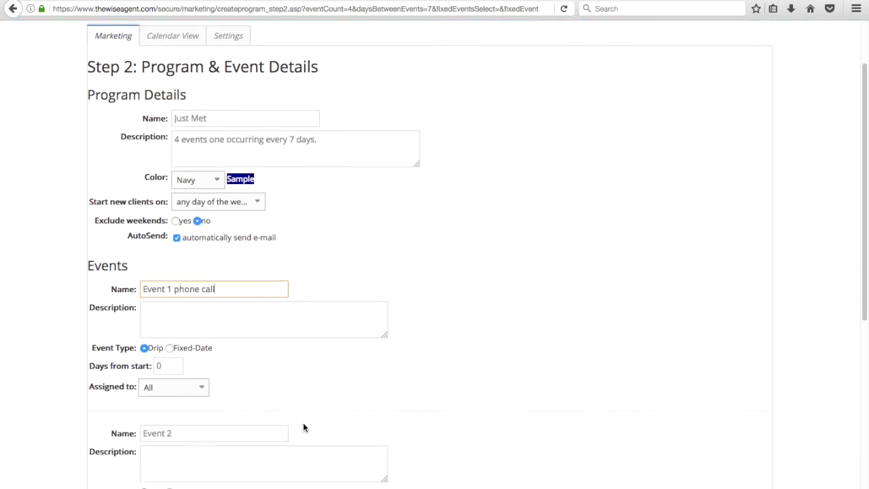
scroll(303, 427, "down", 2)
left_click(210, 220)
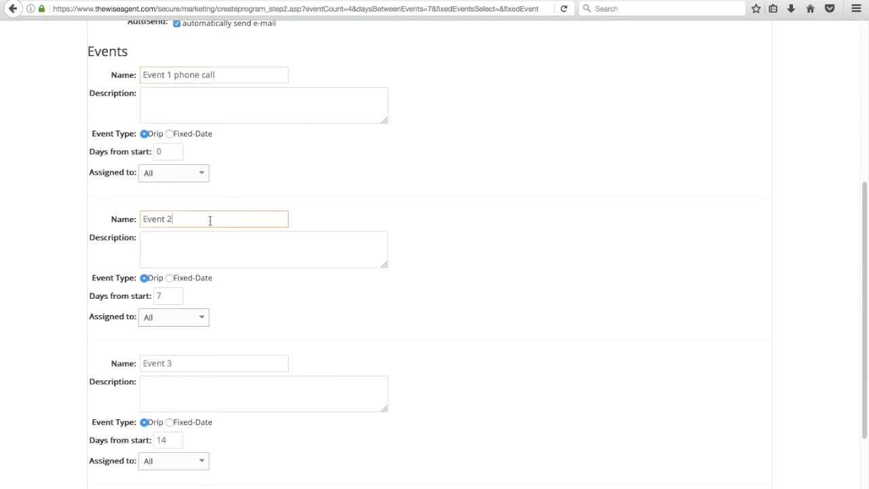
type("email")
Append "printed letter" to the Event 3 name and "phone call" to the Event 4 name, and continue to action setup.
left_click(207, 364)
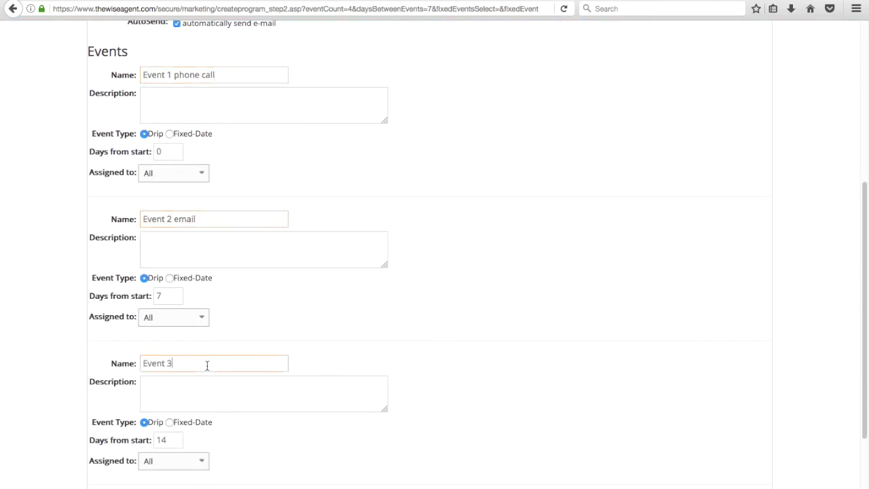
type("printed letter")
scroll(325, 486, "down", 3)
left_click(196, 370)
type("phone cal")
left_click(458, 486)
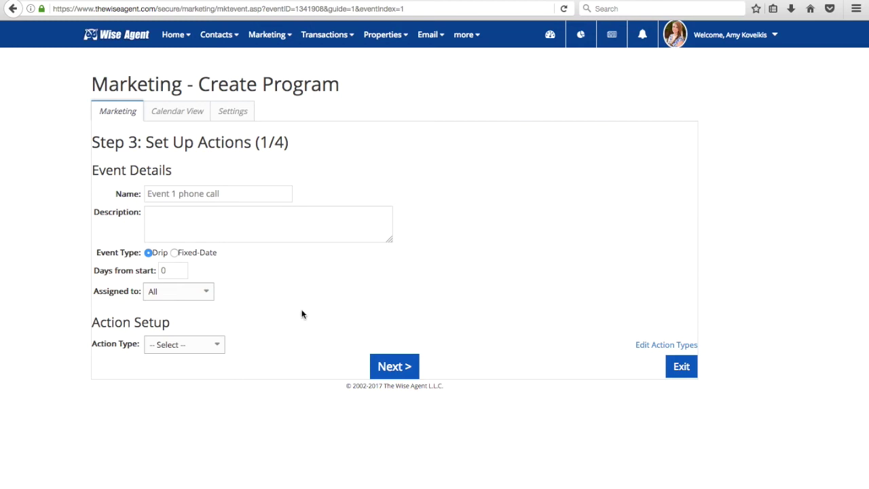
Set Event 1's action to call on phone with the script "Hi it was nice meeting you", and continue to Event 2.
left_click(202, 353)
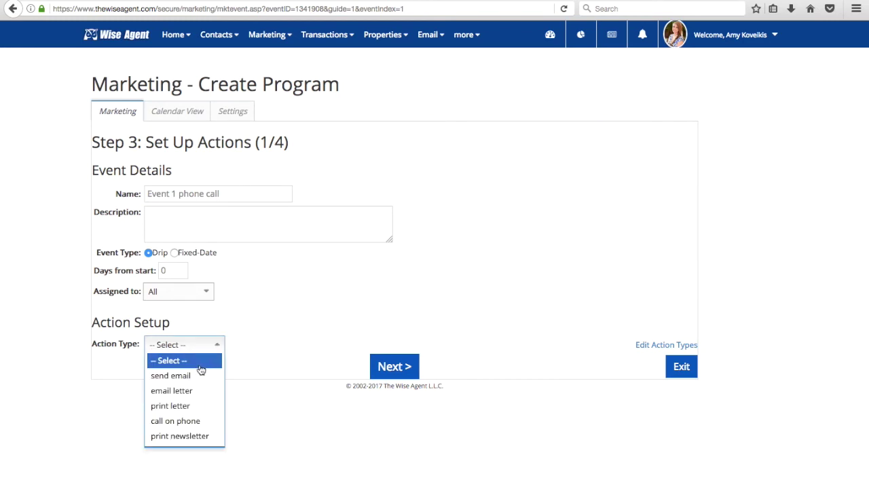
left_click(192, 419)
left_click(211, 382)
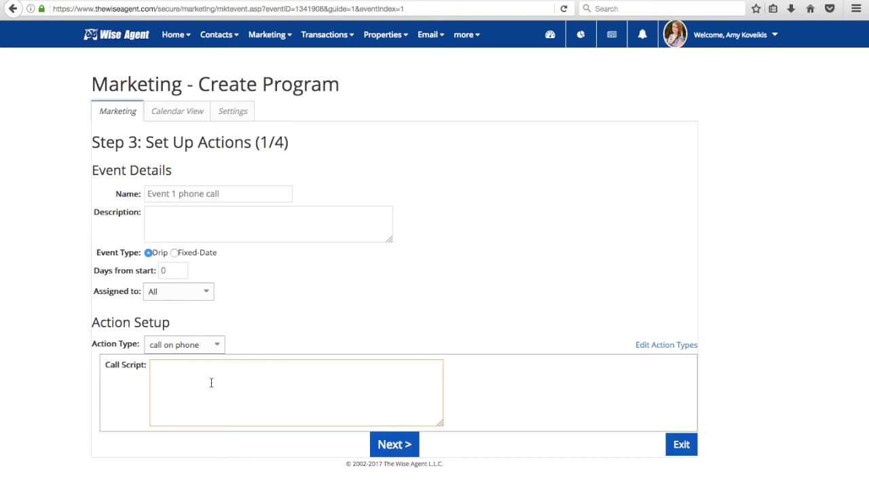
type("Hi it was nice meeting you")
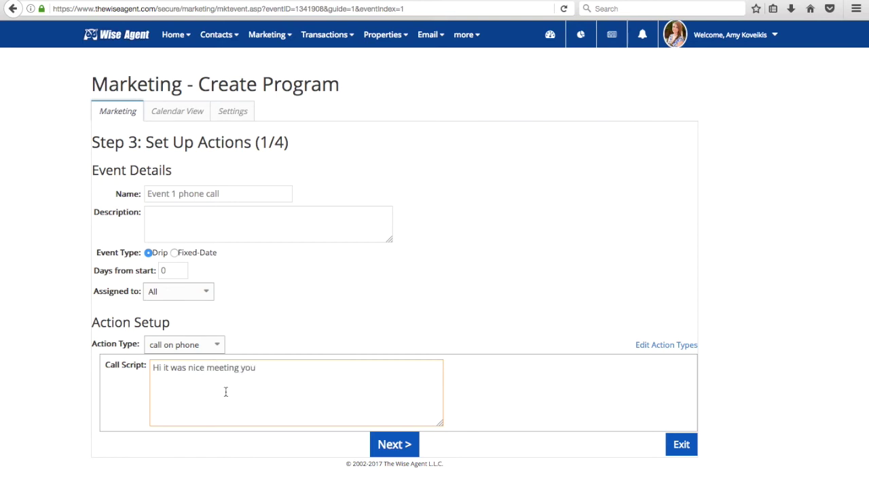
left_click(391, 453)
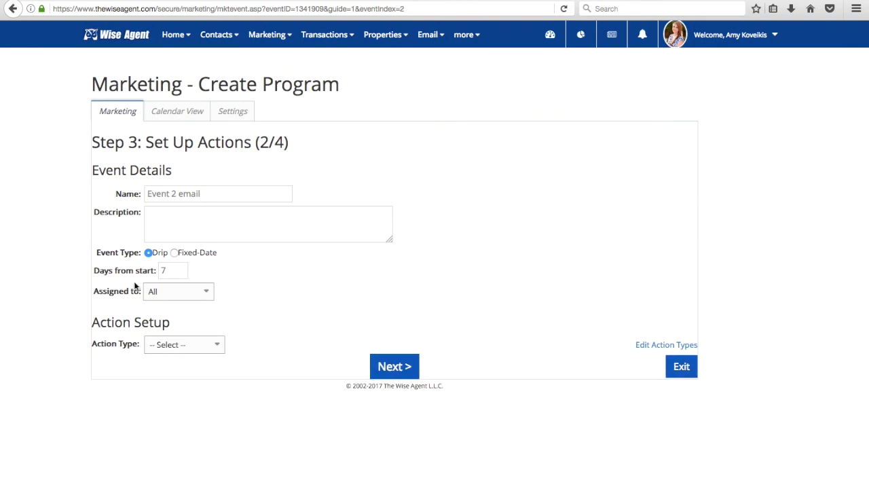
Set Event 2's action type to send email, with "Subject" as the subject line.
left_click_drag(211, 193, 157, 193)
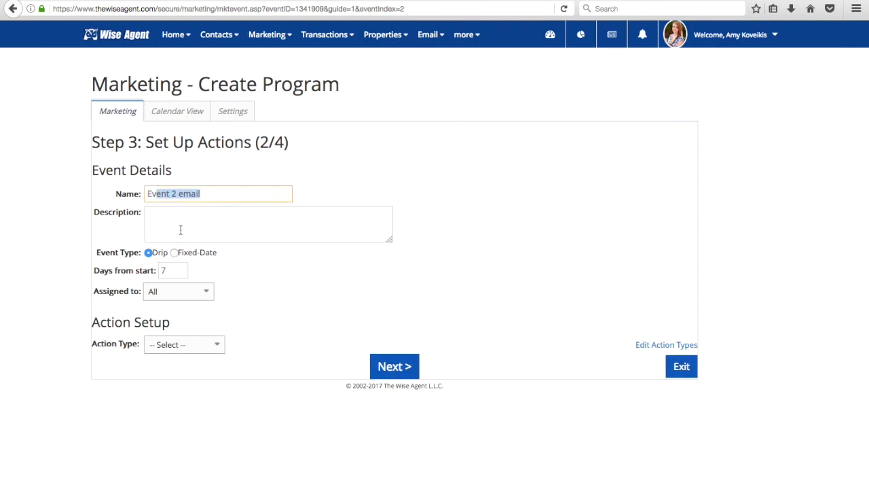
left_click_drag(113, 341, 178, 344)
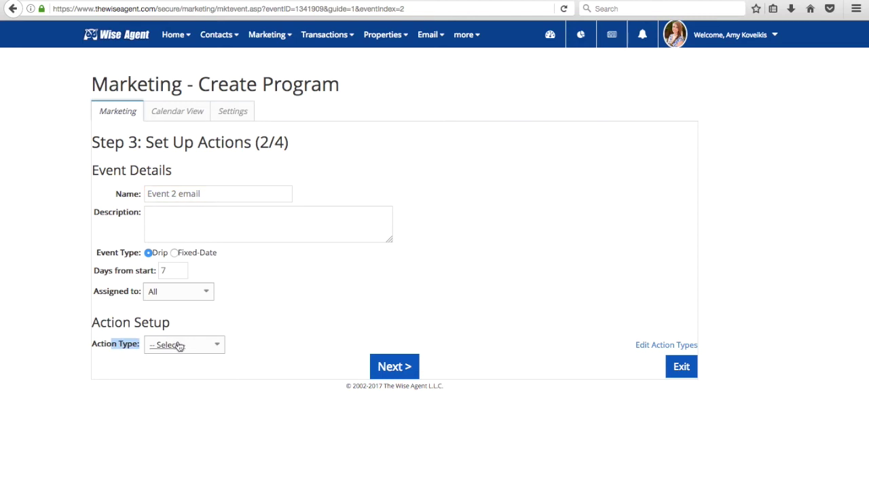
left_click(178, 344)
left_click(178, 374)
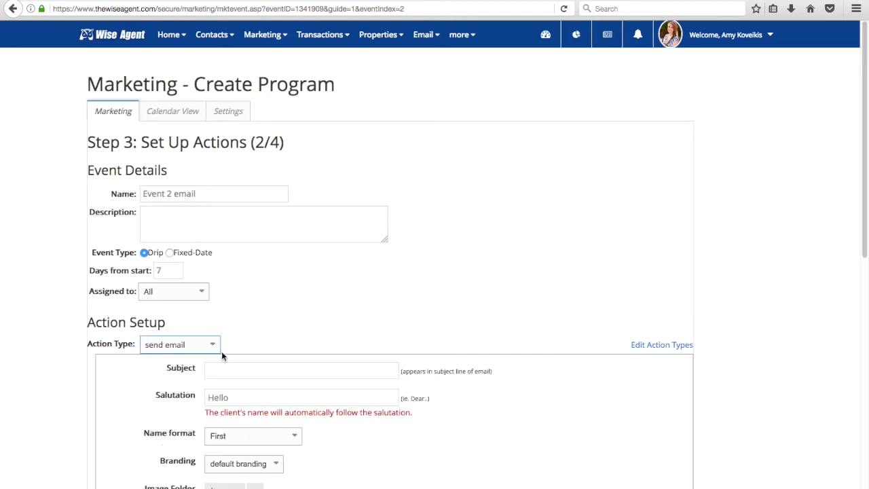
left_click(239, 368)
type("Subject")
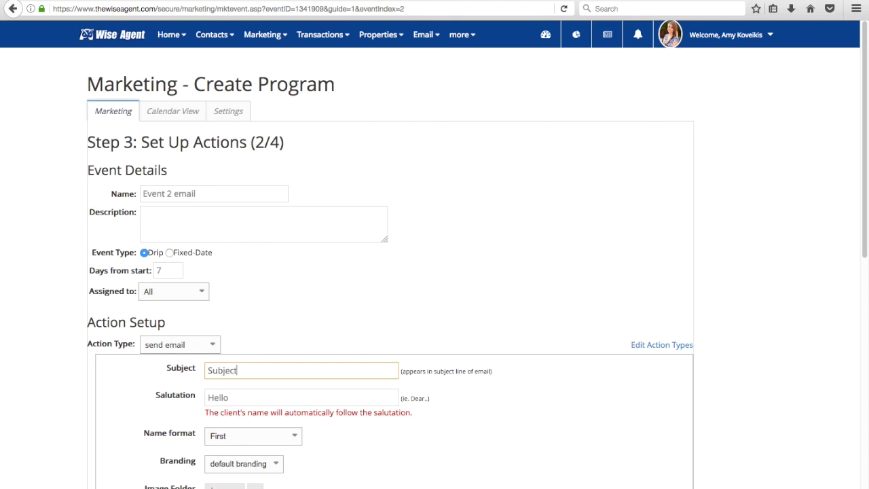
Write "body of the email" as the Event 2 message text and continue to Event 3.
scroll(336, 427, "down", 5)
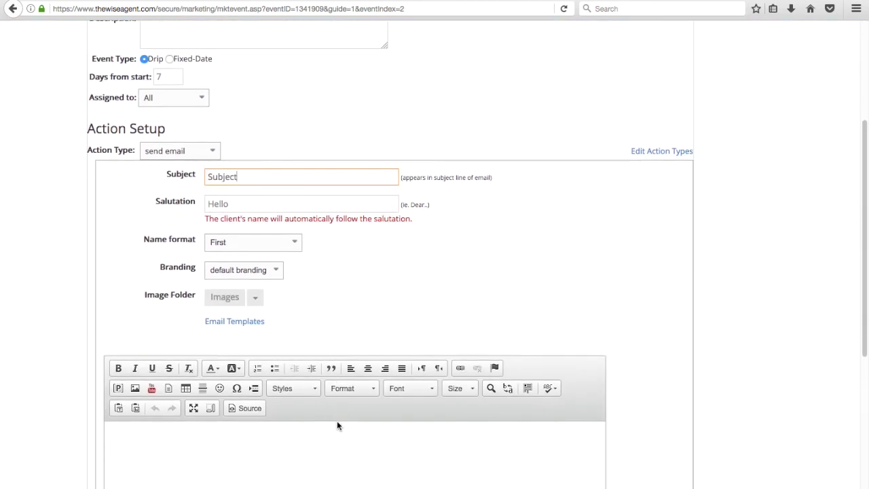
scroll(336, 422, "down", 1)
left_click(309, 377)
type("b")
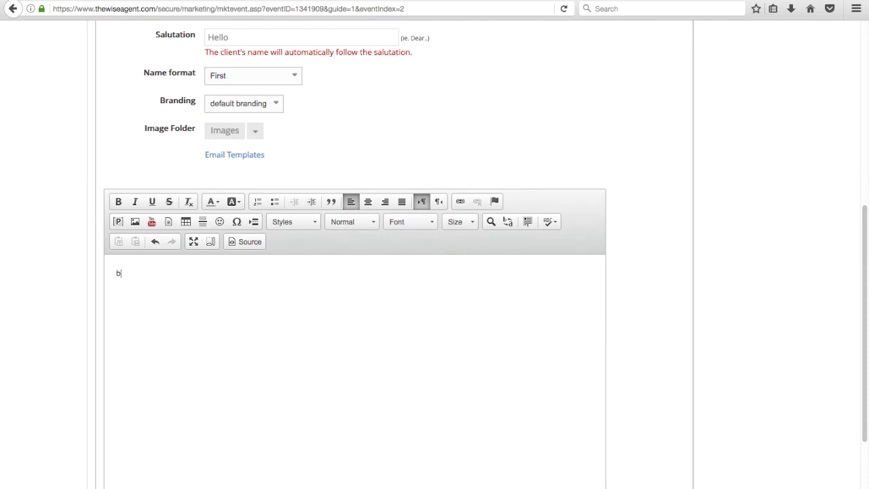
type("ody of the email")
scroll(392, 428, "down", 2)
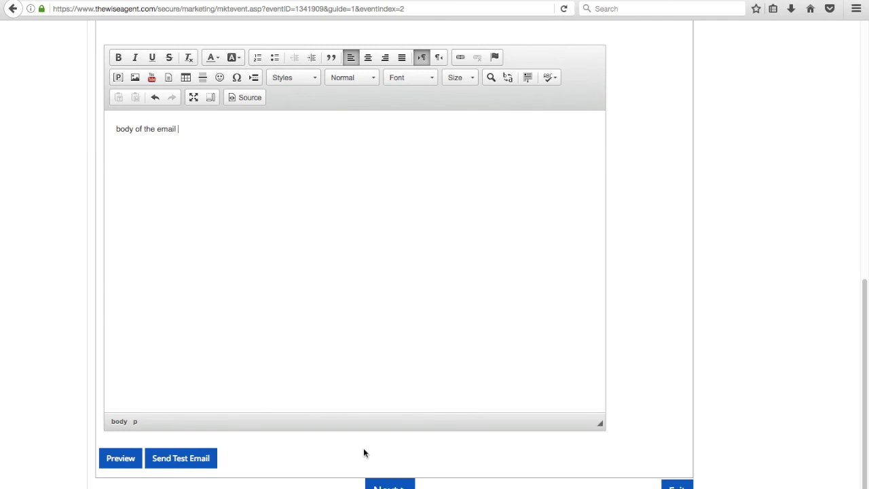
left_click(389, 484)
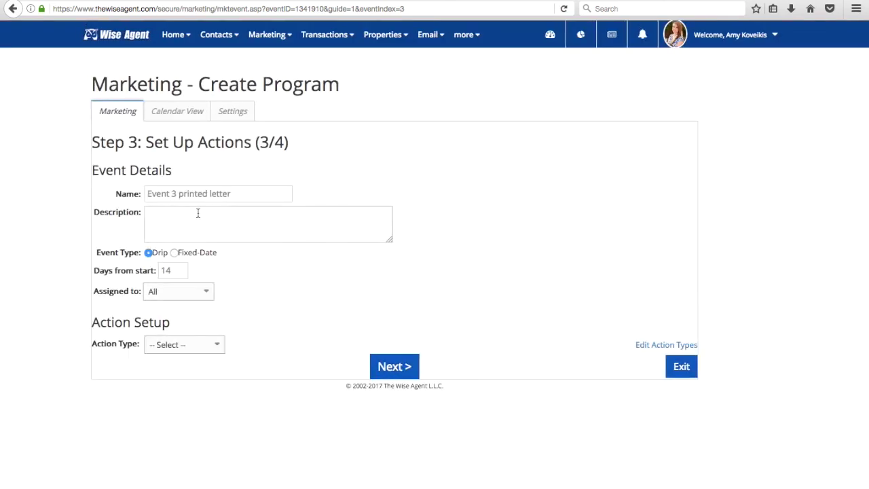
Set Event 3's action type to print letter without choosing a letter, and continue to Event 4.
left_click_drag(235, 194, 164, 193)
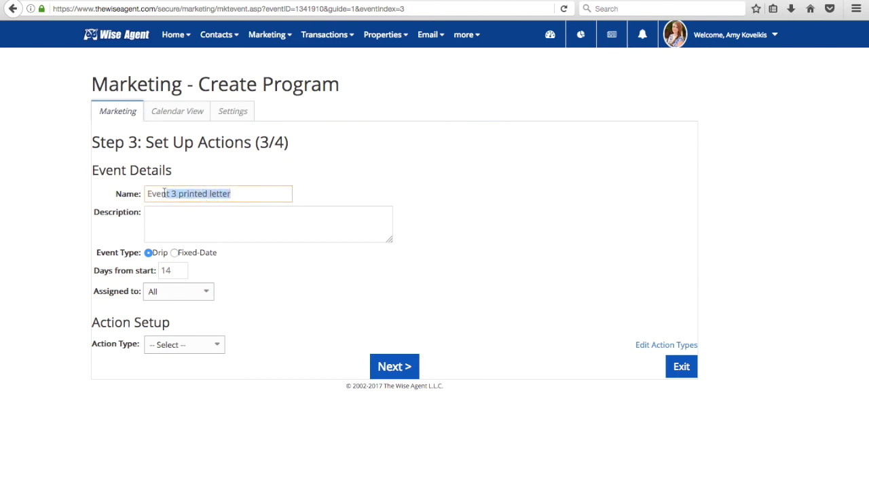
left_click(169, 345)
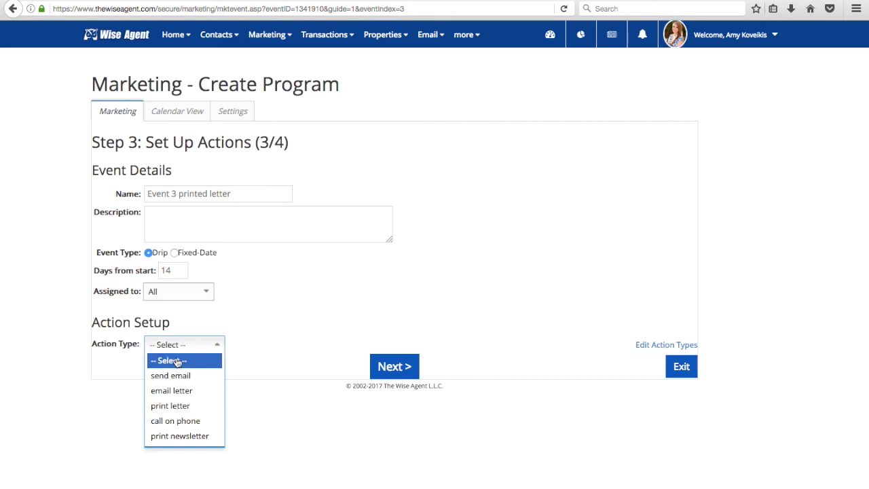
left_click(177, 404)
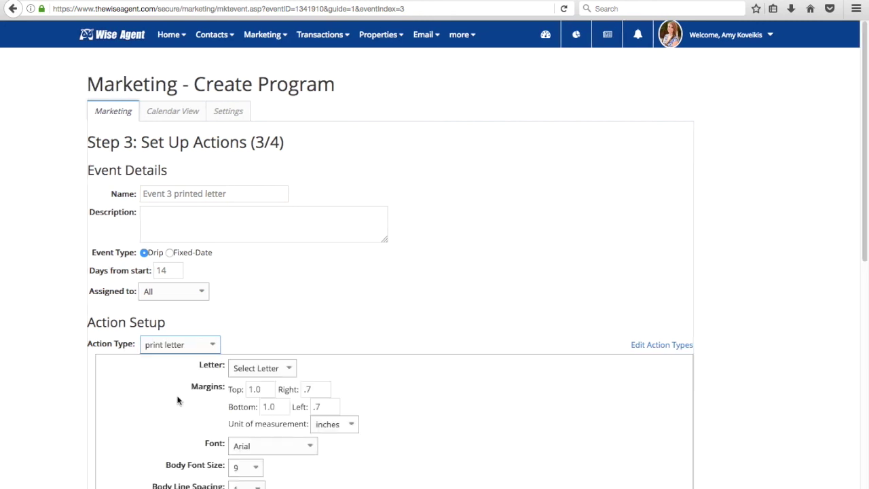
left_click(259, 367)
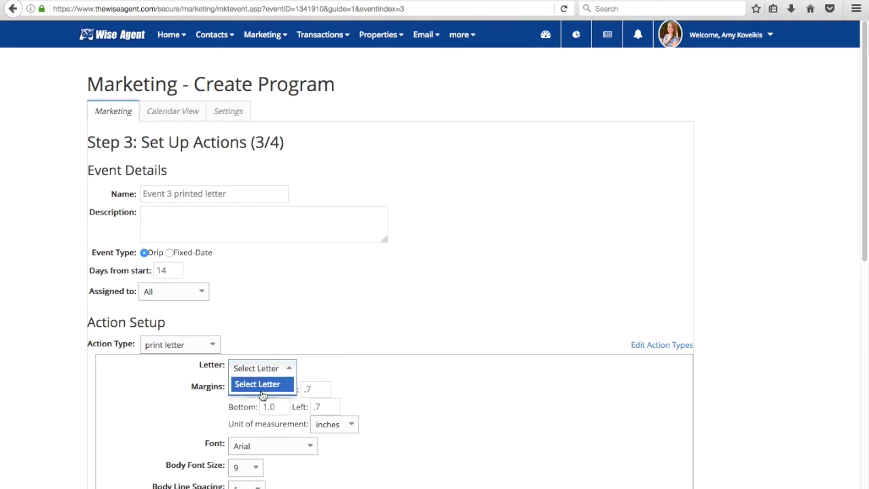
left_click(261, 370)
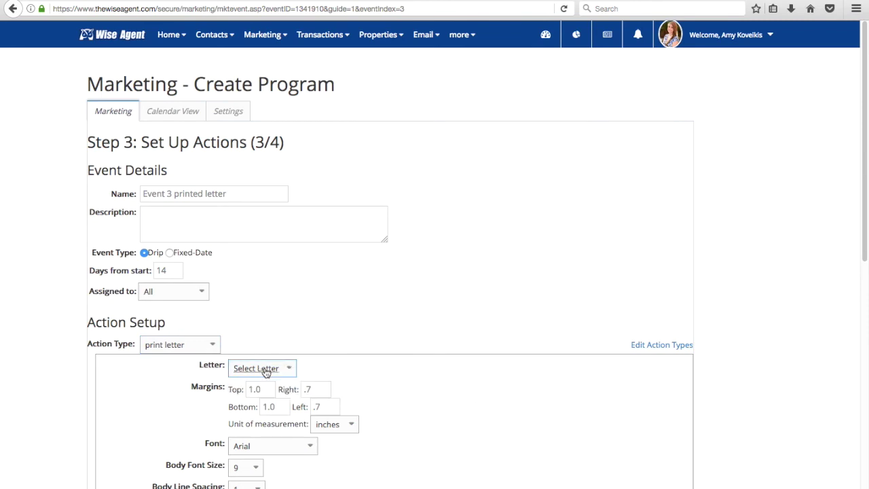
scroll(391, 374, "down", 10)
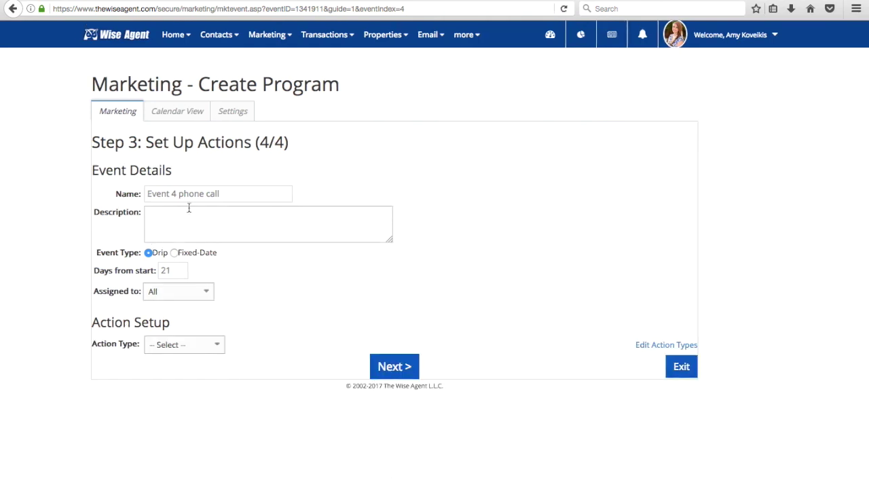
Set Event 4's action to call on phone with the script "type script", and continue to adding contacts.
left_click(183, 348)
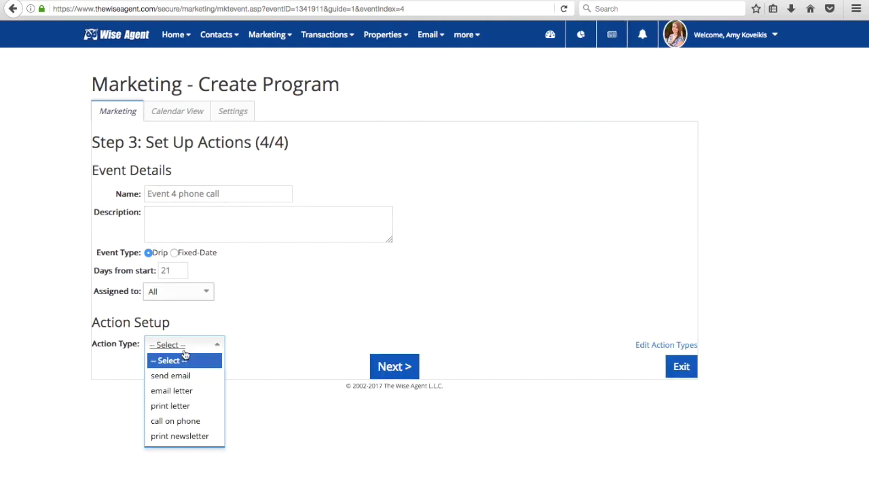
left_click(180, 421)
left_click(208, 416)
type("type script")
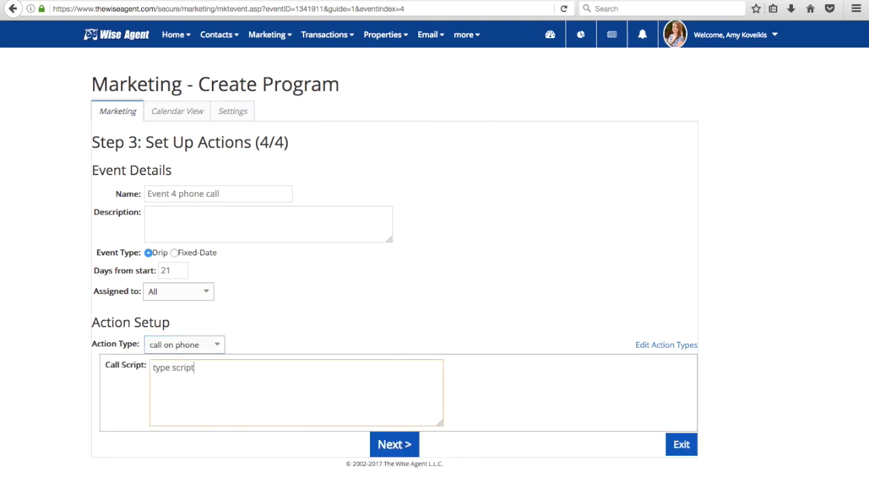
left_click(392, 452)
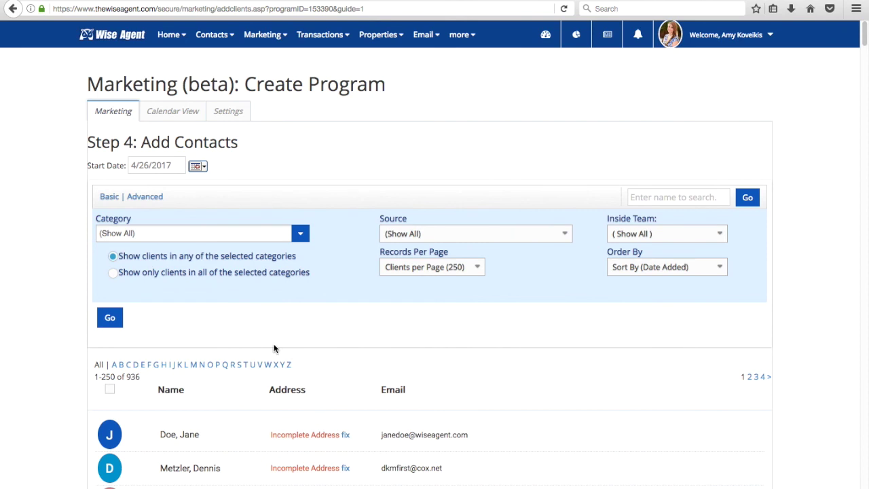
Add the first two listed contacts to the Just Met program, finish its creation, and return to the marketing programs overview.
mouse_move(112, 432)
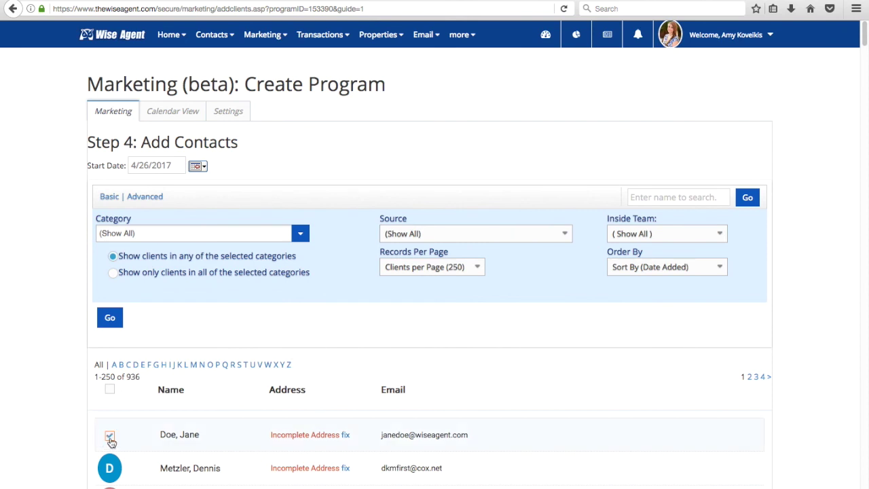
left_click(110, 436)
mouse_move(111, 472)
left_click(111, 469)
scroll(233, 369, "down", 20)
scroll(233, 370, "down", 20)
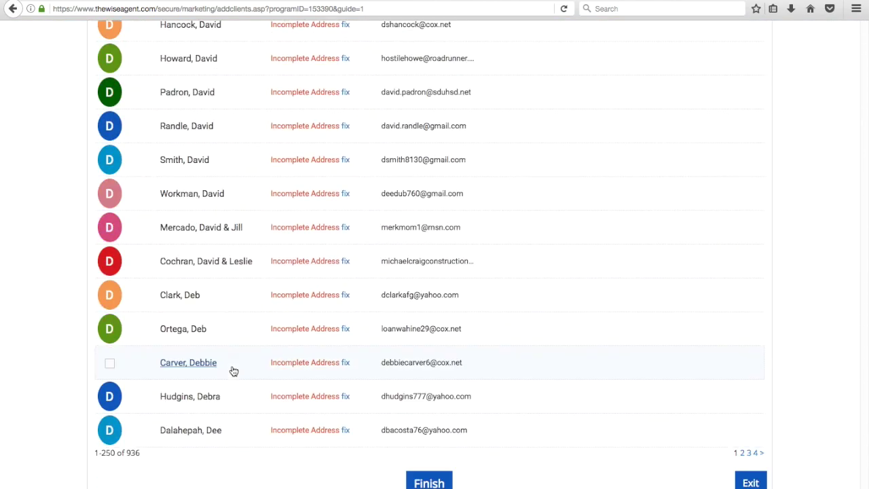
left_click(422, 481)
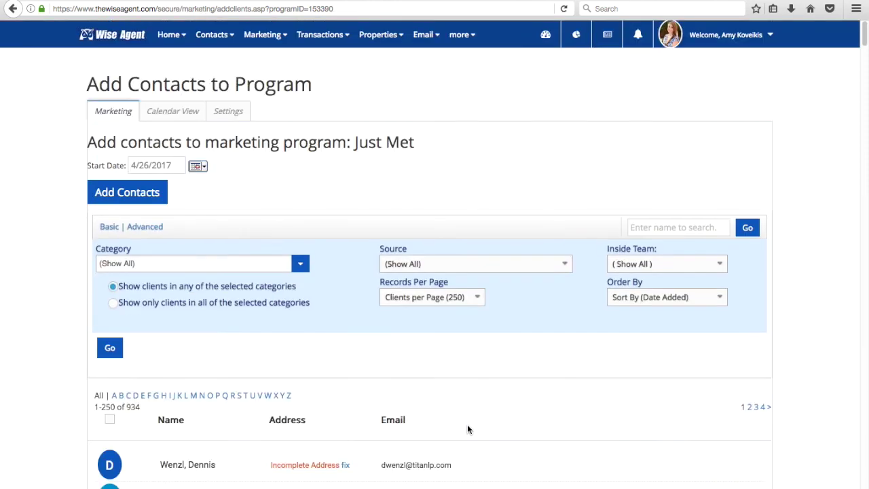
left_click(118, 109)
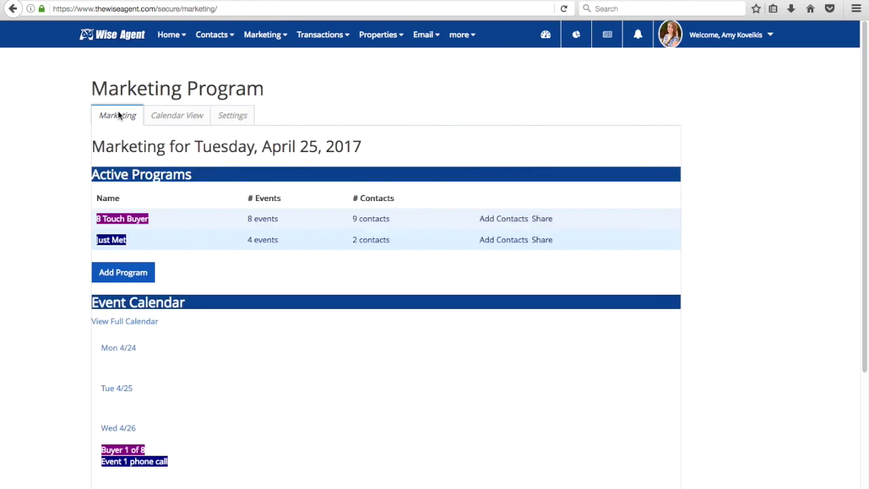